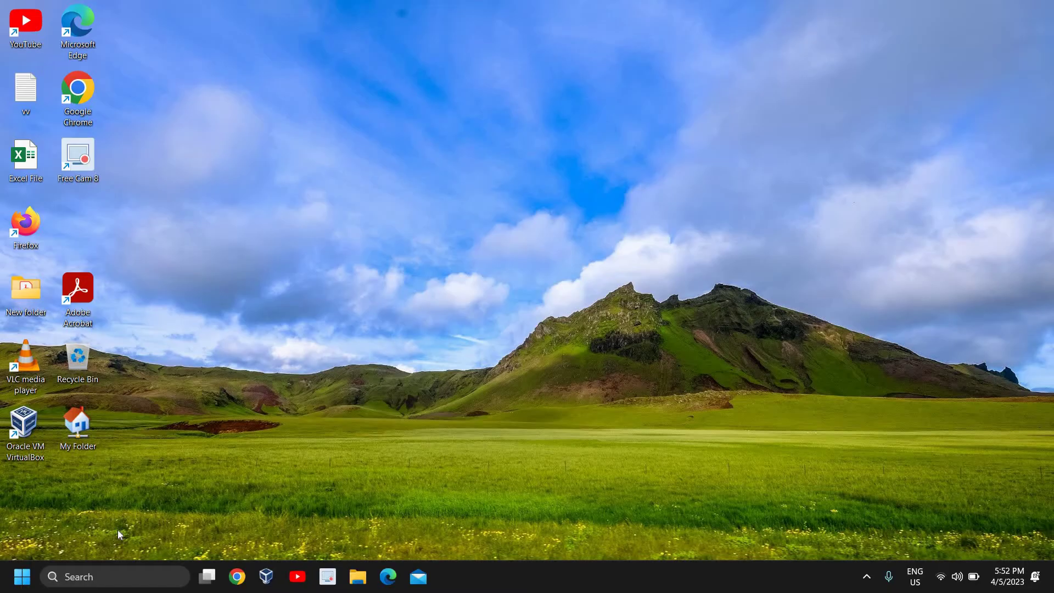
- Launch Windows Settings from the Quick Link menu and go to Time & language
right_click(21, 577)
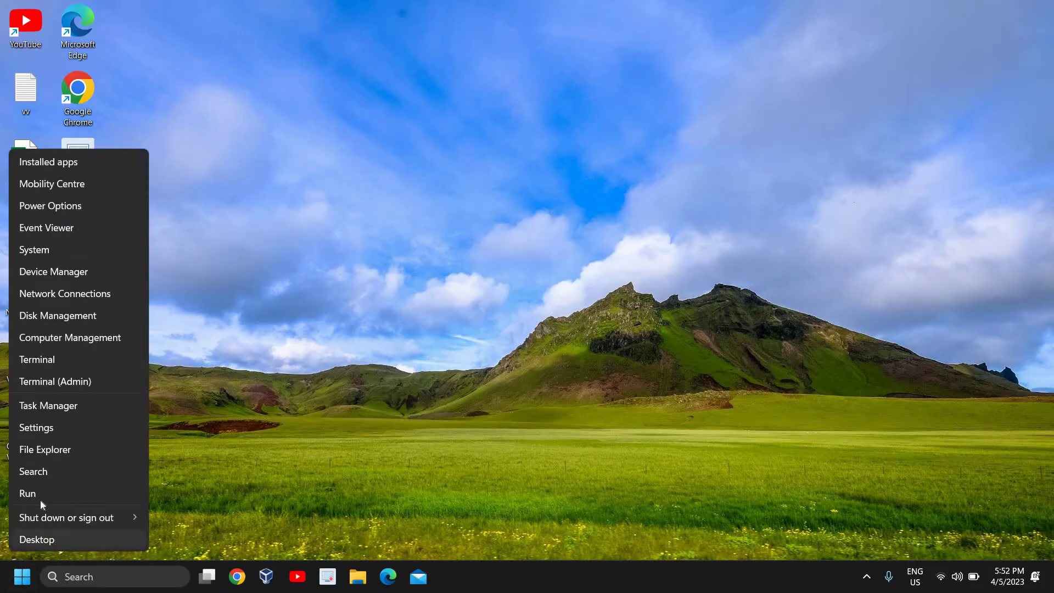
left_click(64, 429)
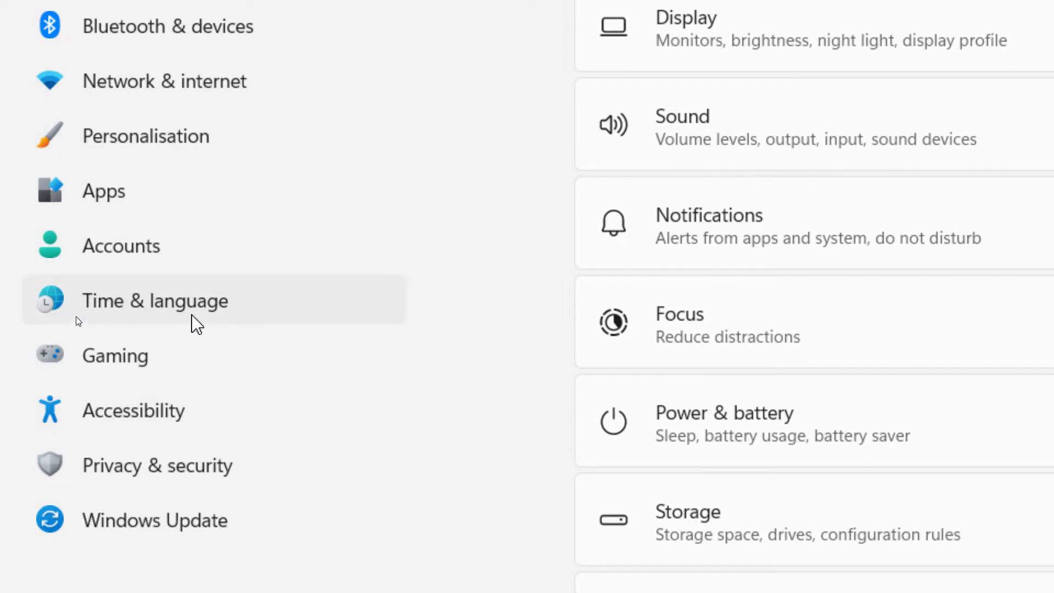
left_click(227, 302)
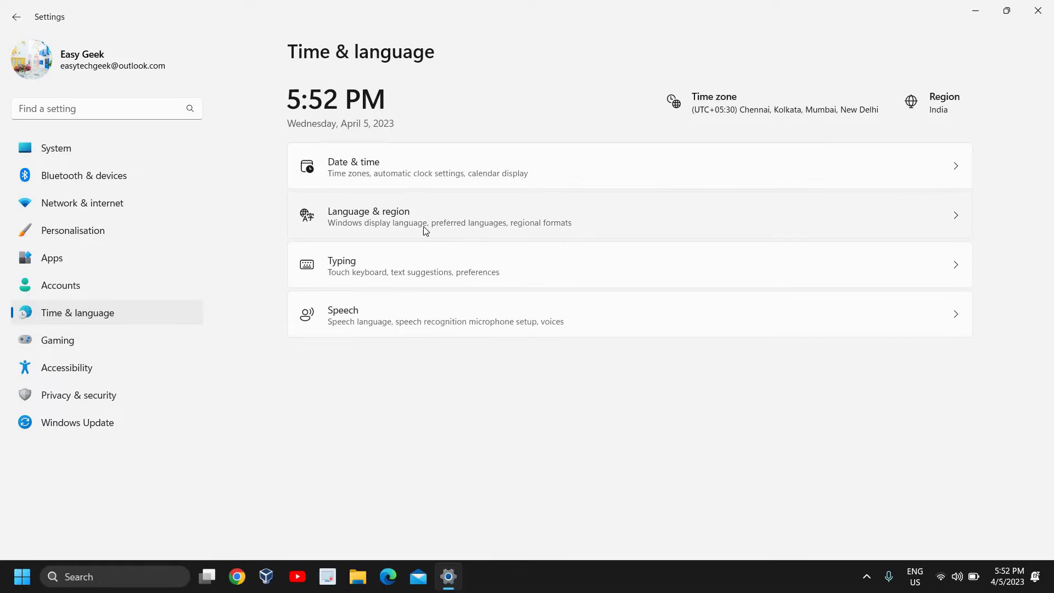
- Review Language & region: English (United States), English (United Kingdom), English (India), and region India
left_click(683, 224)
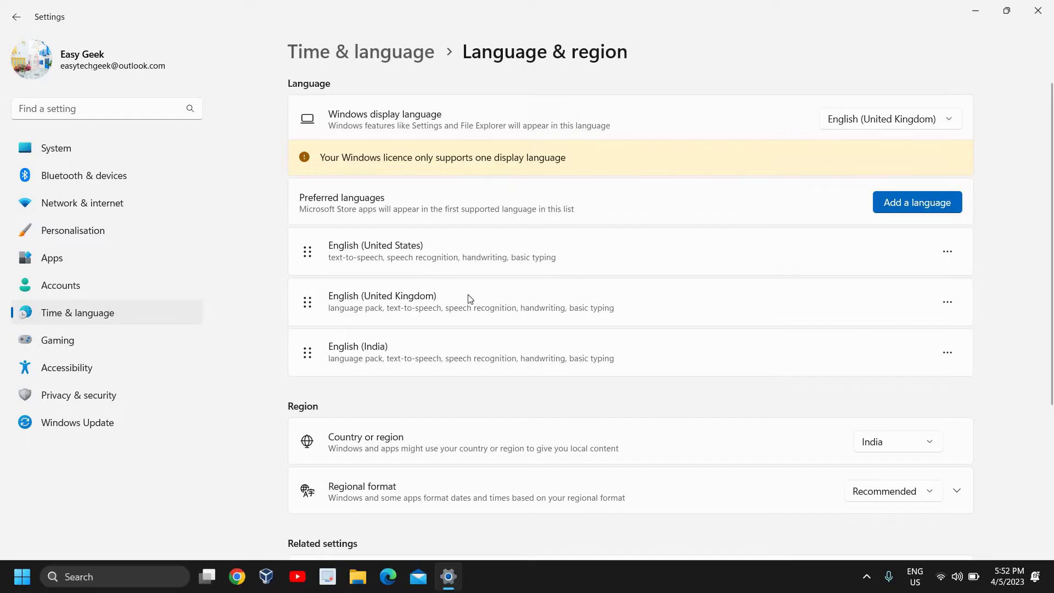
scroll(438, 348, "down", 3)
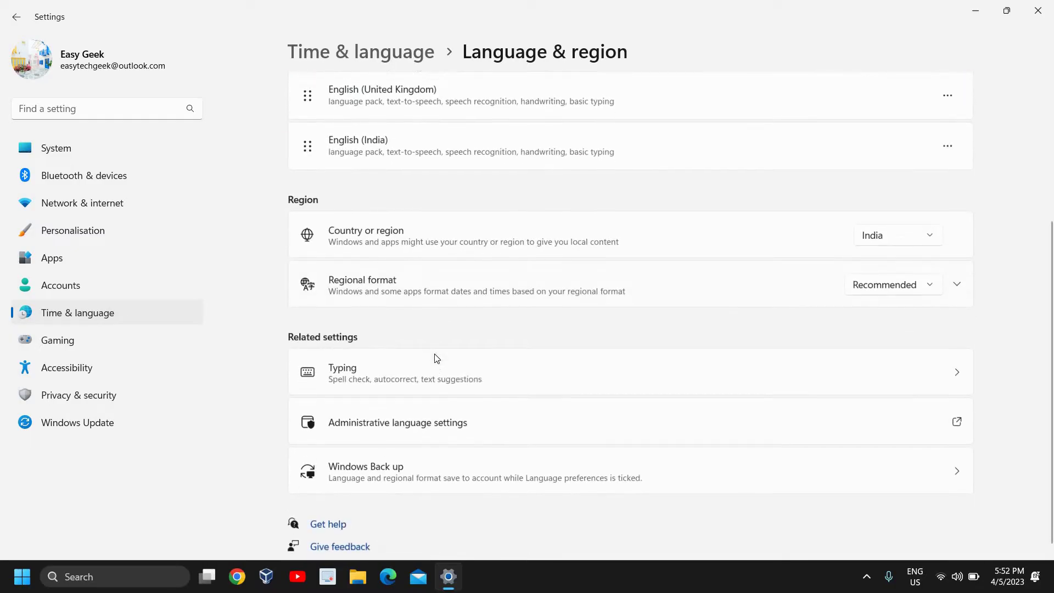
scroll(433, 358, "up", 4)
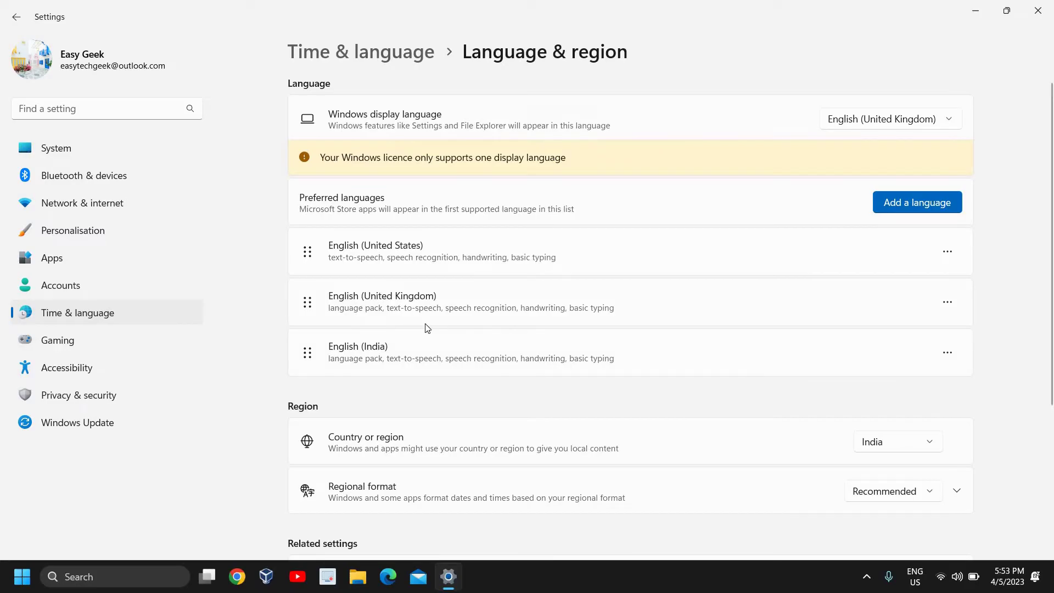
- Return to the Time & language overview and browse the Typing settings
left_click(16, 16)
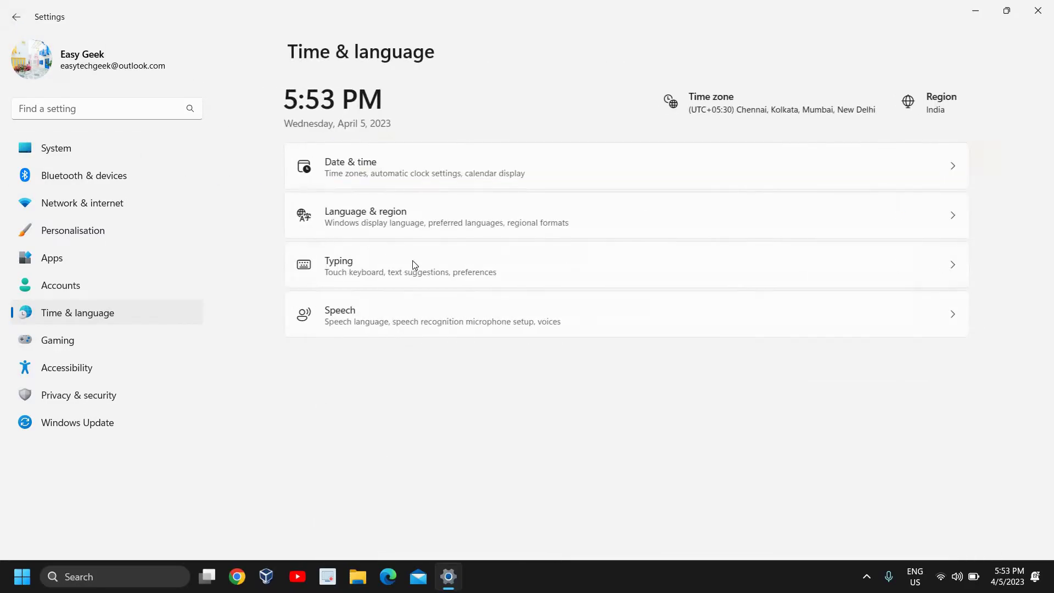
left_click(377, 284)
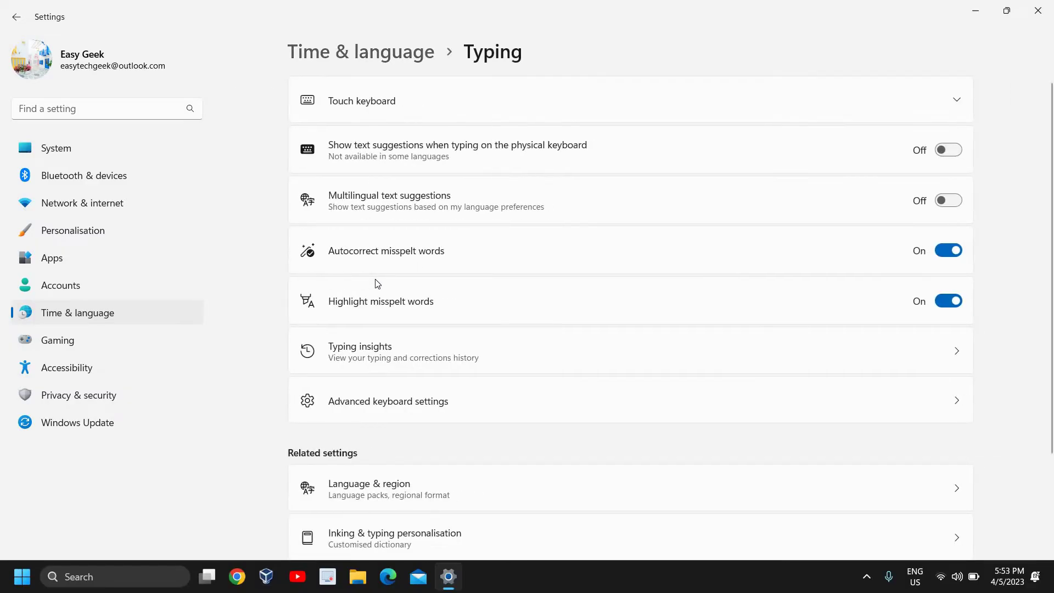
scroll(377, 284, "down", 2)
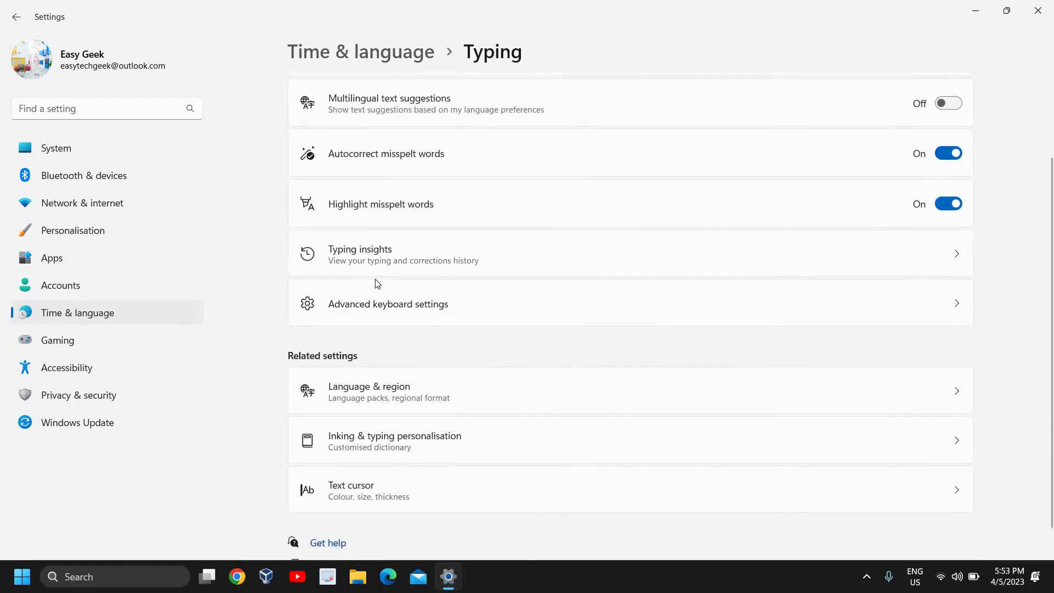
scroll(377, 282, "up", 2)
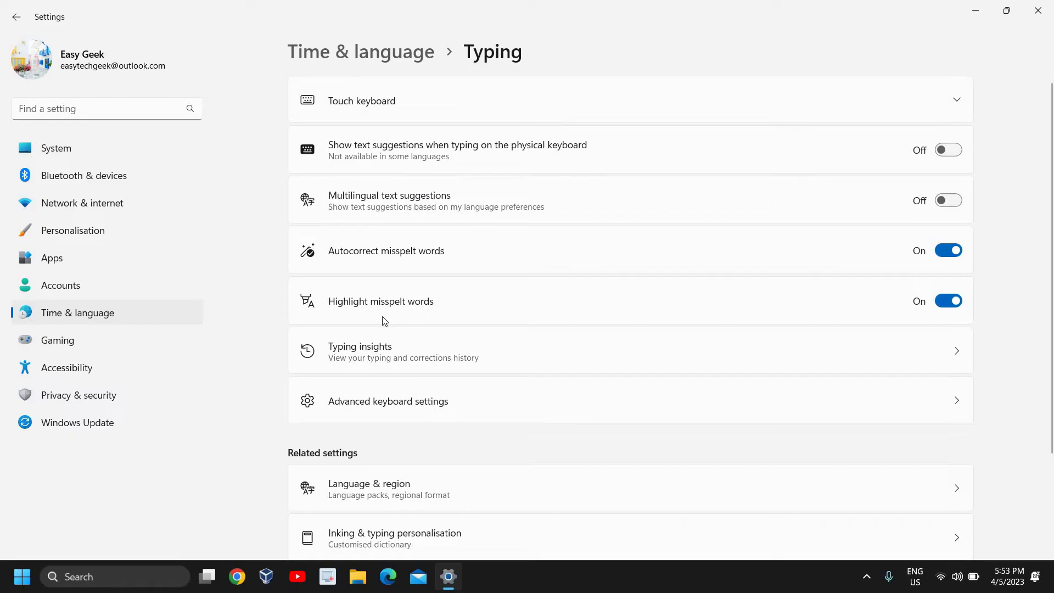
scroll(425, 367, "down", 2)
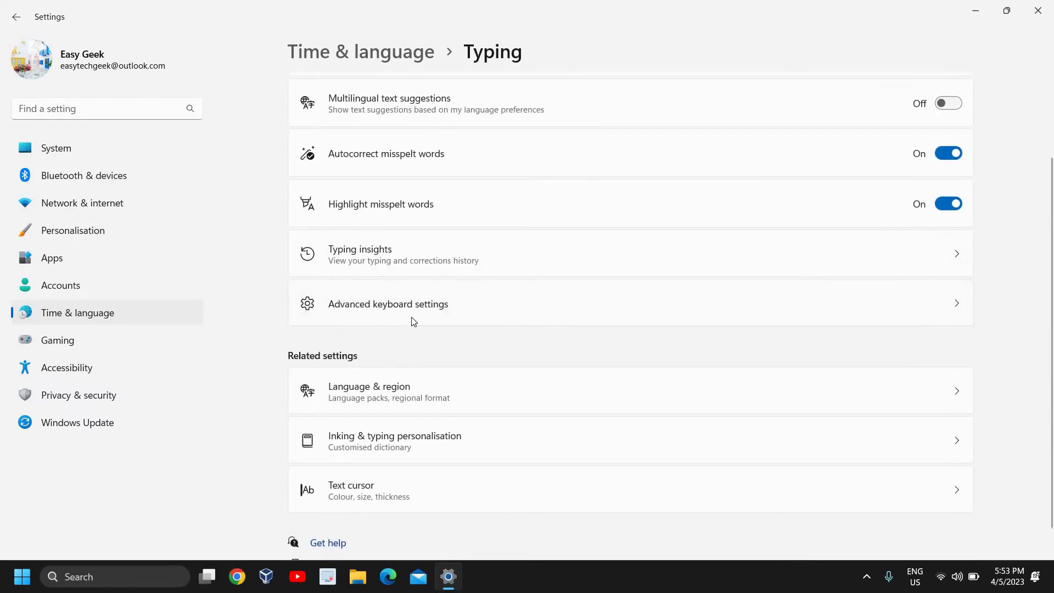
- Check the Advanced keyboard input method override, leaving Use language list (recommended), then return to Typing
left_click(414, 308)
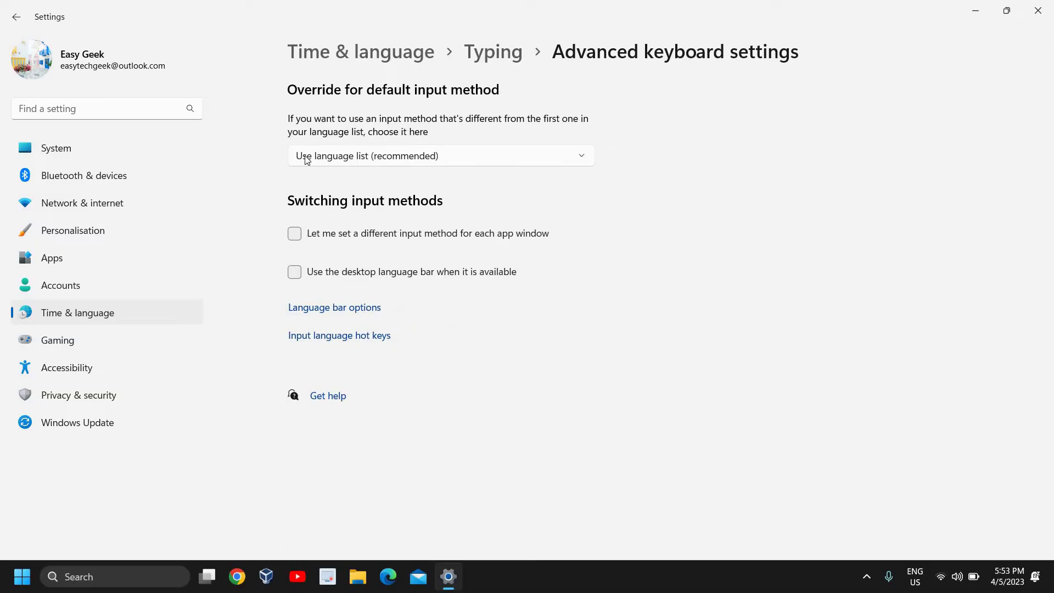
left_click(426, 165)
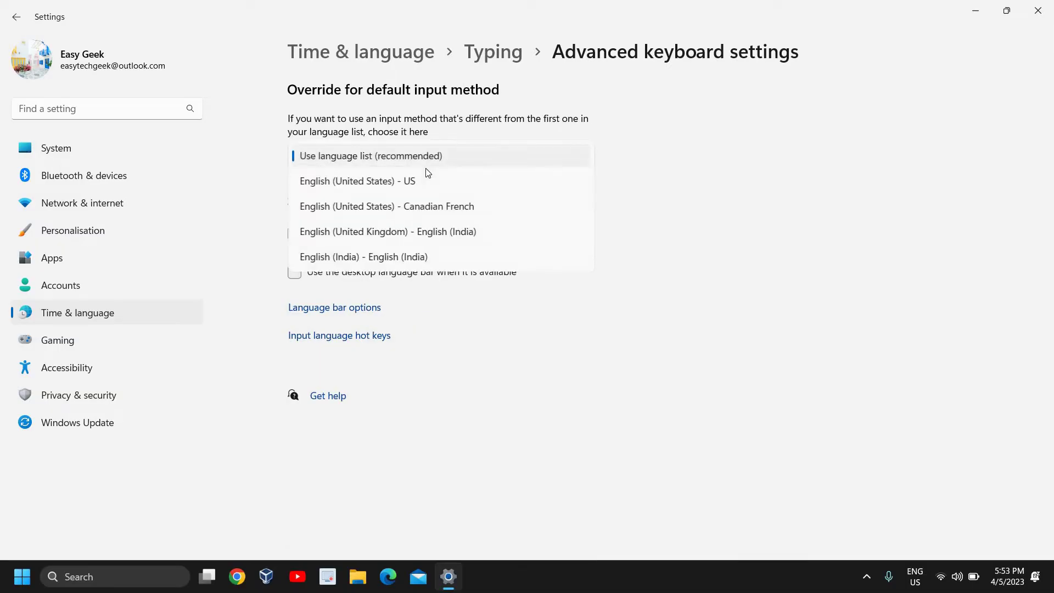
left_click(619, 173)
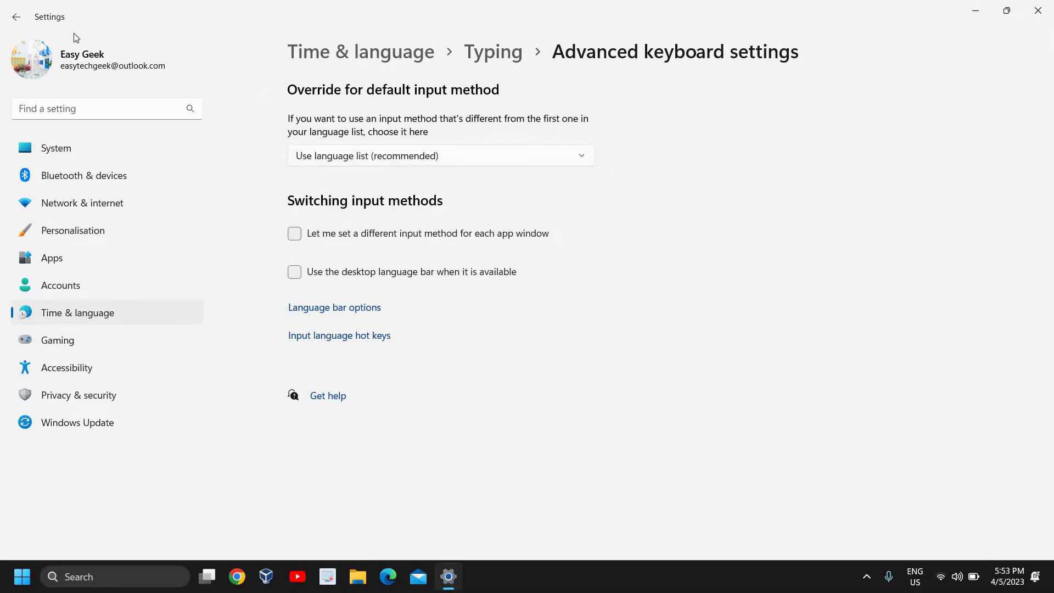
left_click(19, 18)
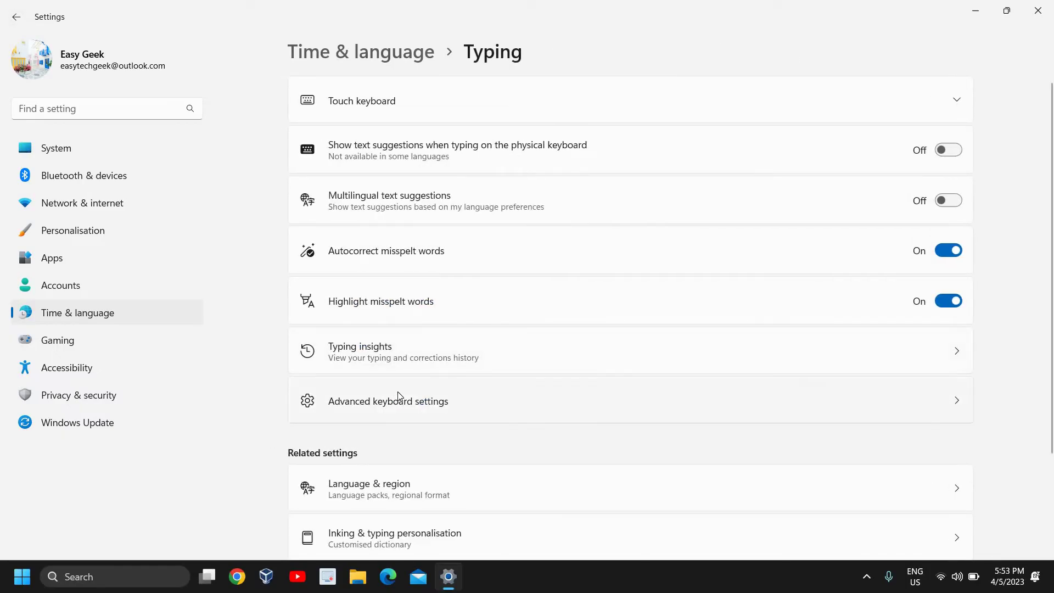
scroll(401, 397, "down", 1)
scroll(406, 400, "down", 1)
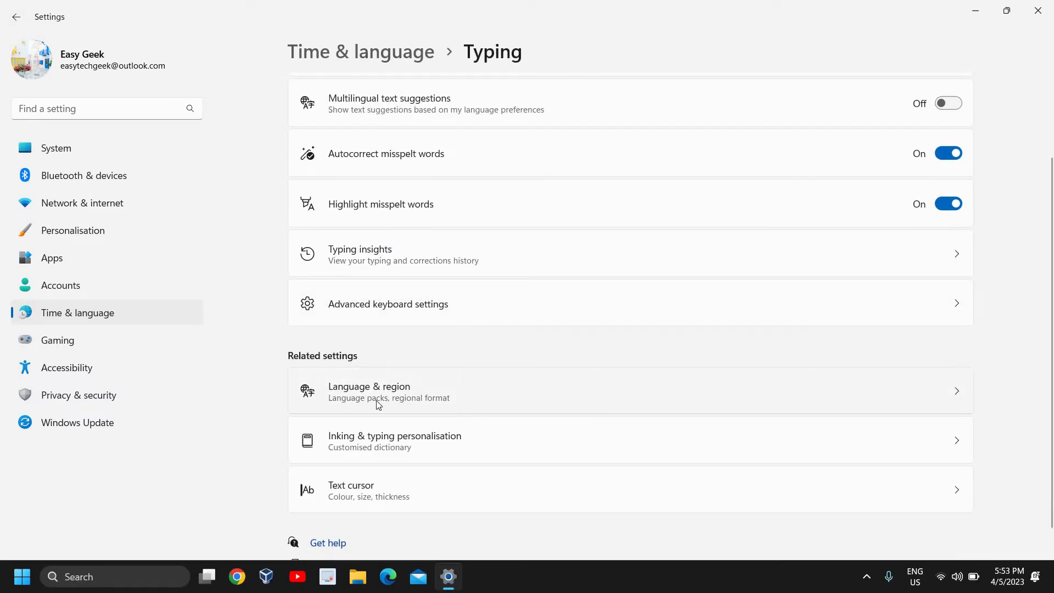
scroll(414, 405, "up", 2)
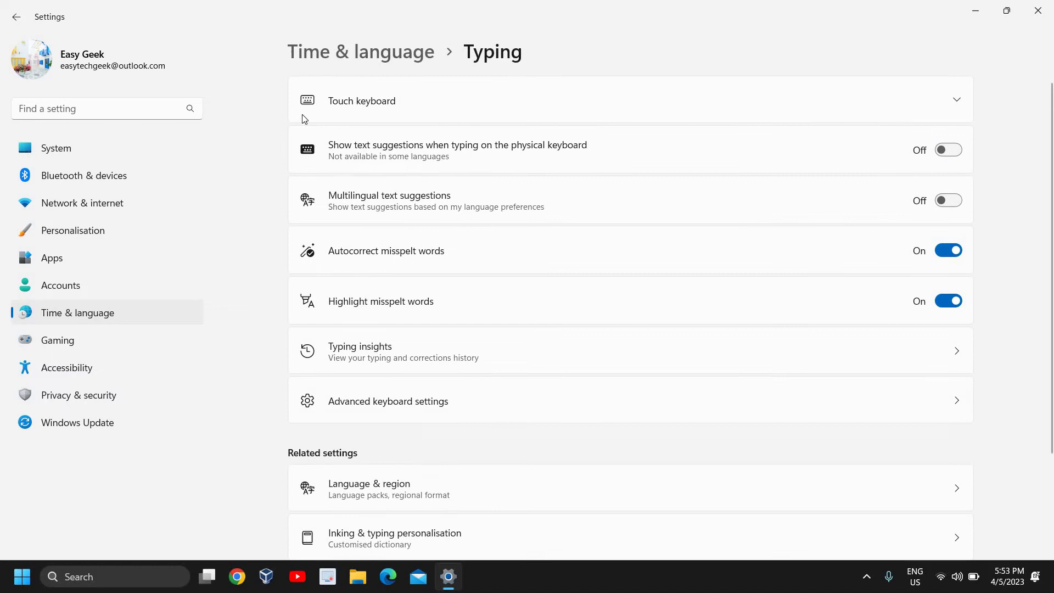
scroll(478, 312, "down", 2)
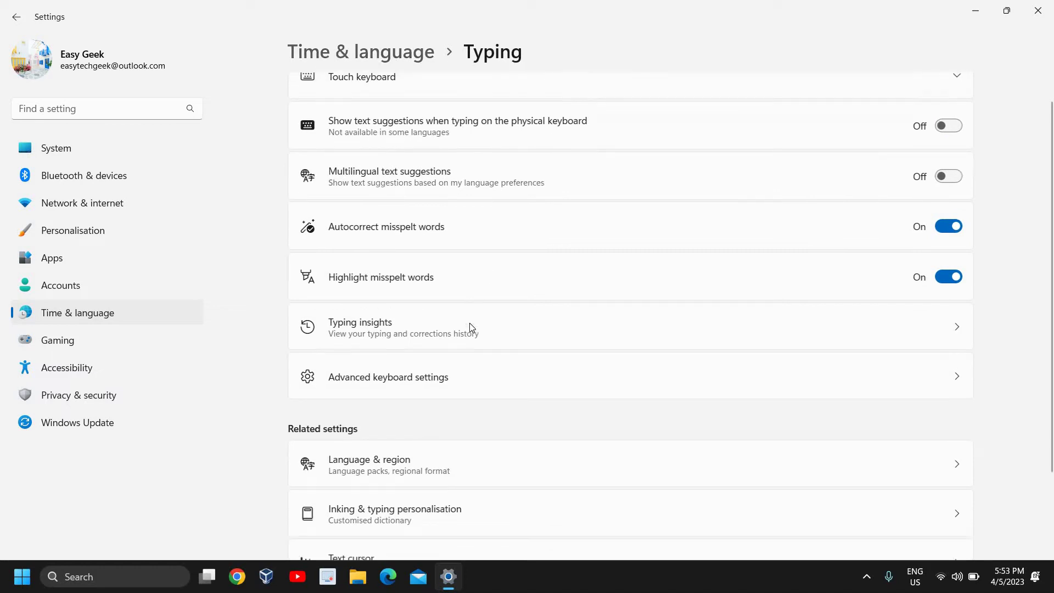
- On Language & region, browse the Add a language list and cancel without adding one
left_click(438, 366)
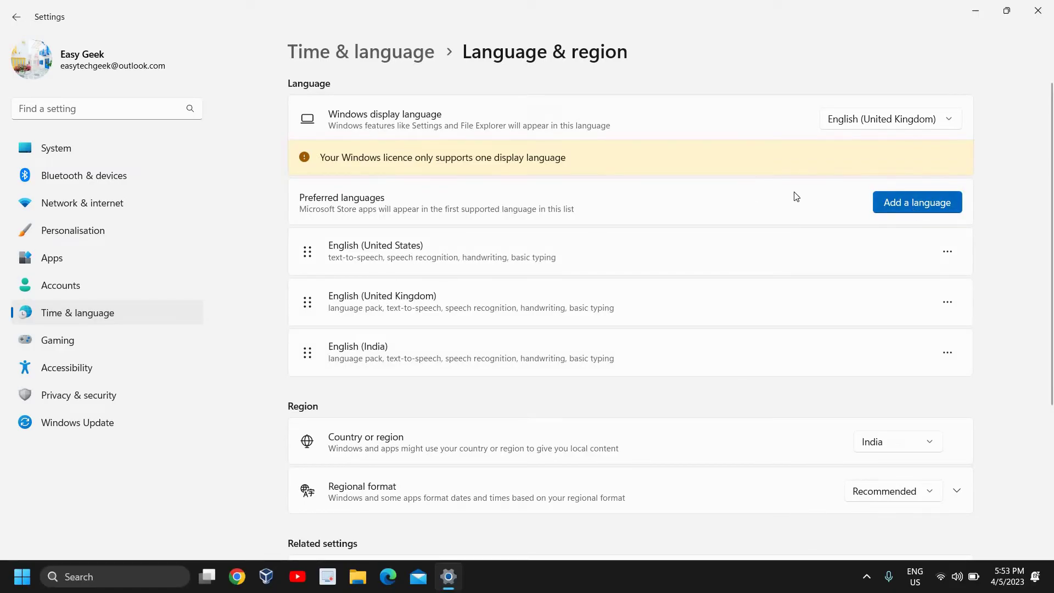
left_click(894, 201)
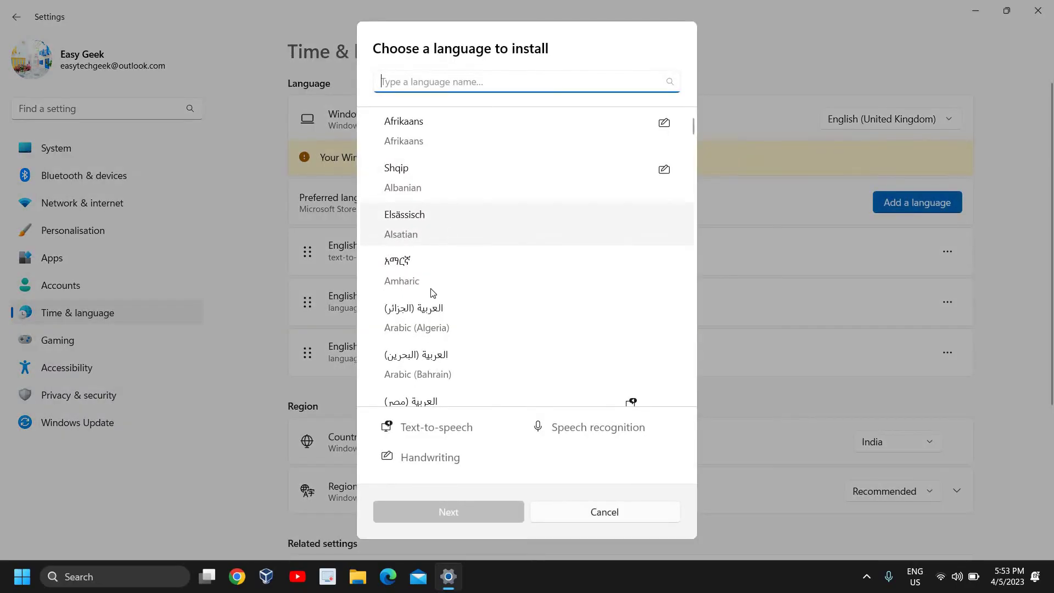
scroll(442, 269, "down", 10)
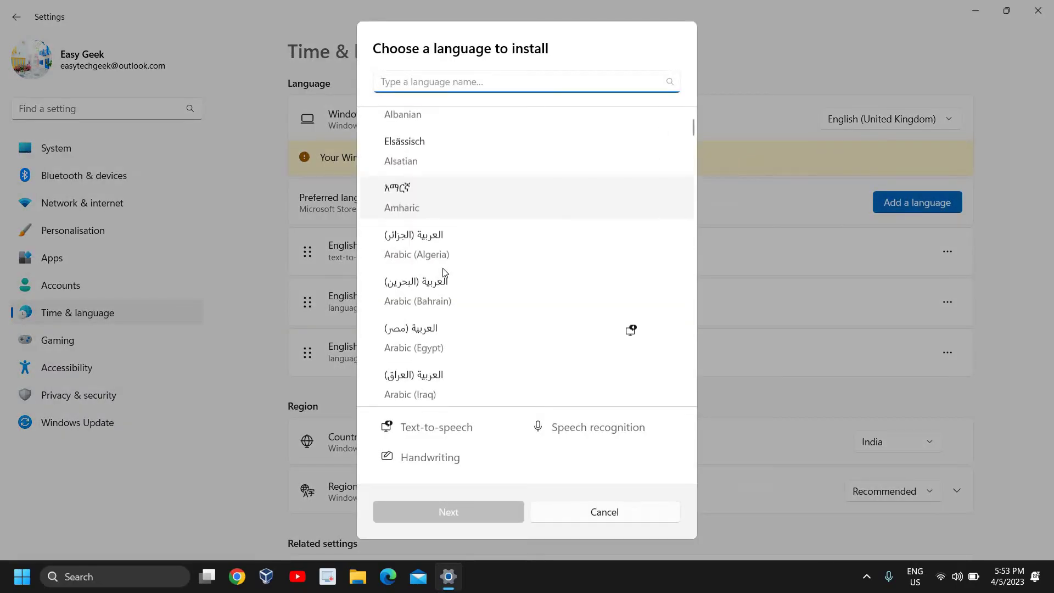
left_click(593, 515)
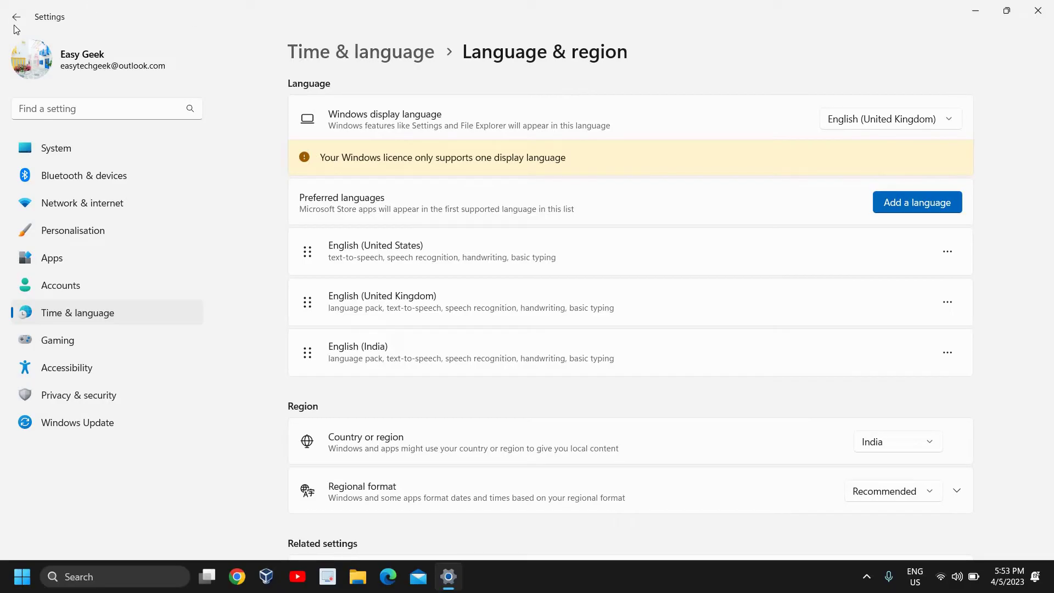
- Navigate through Time & language, Typing and Language & region to Advanced keyboard settings
left_click(82, 314)
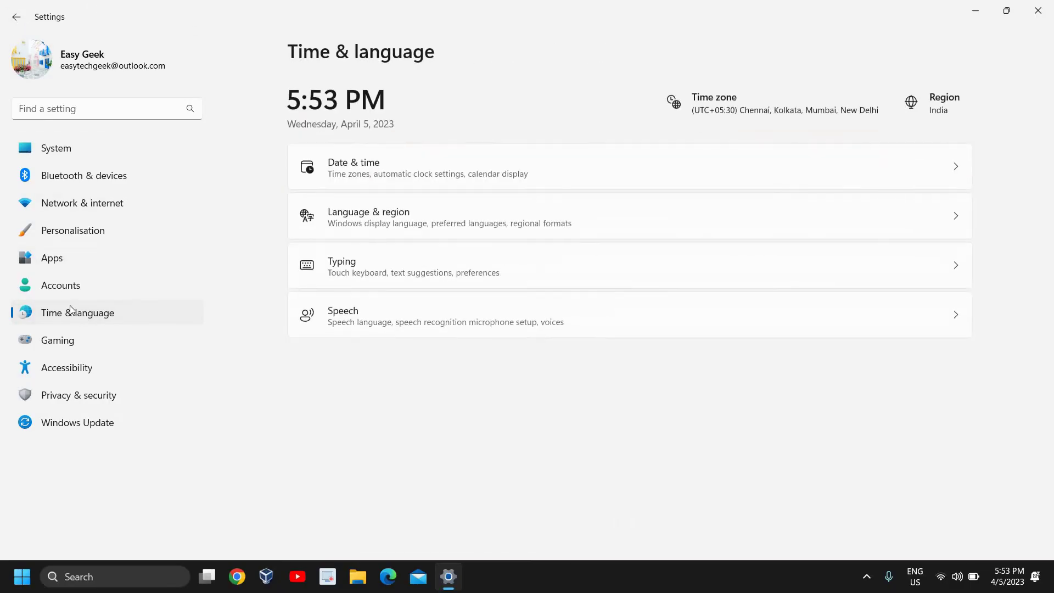
left_click(379, 263)
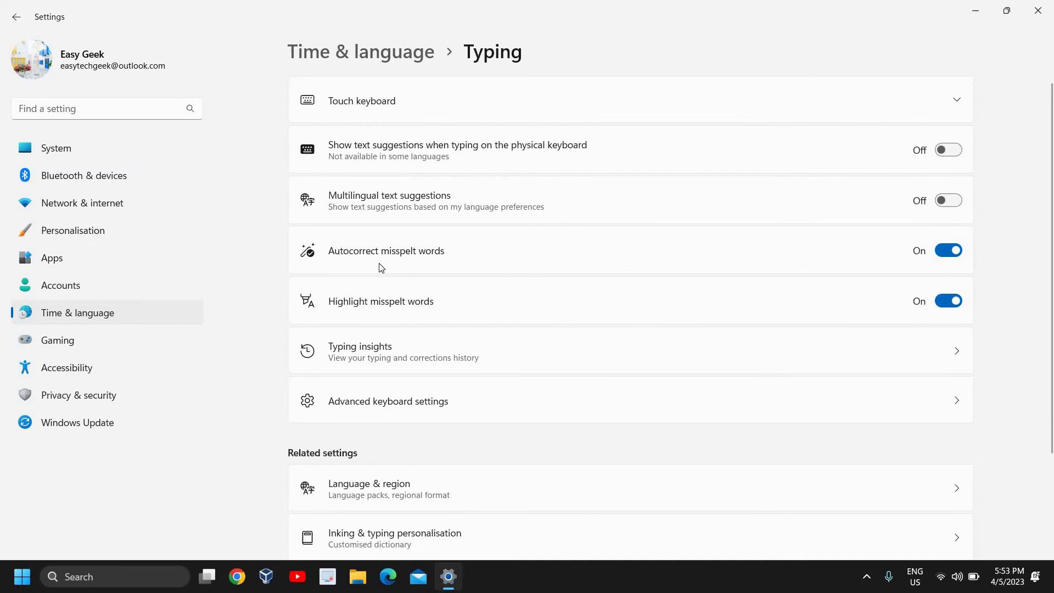
scroll(380, 266, "down", 3)
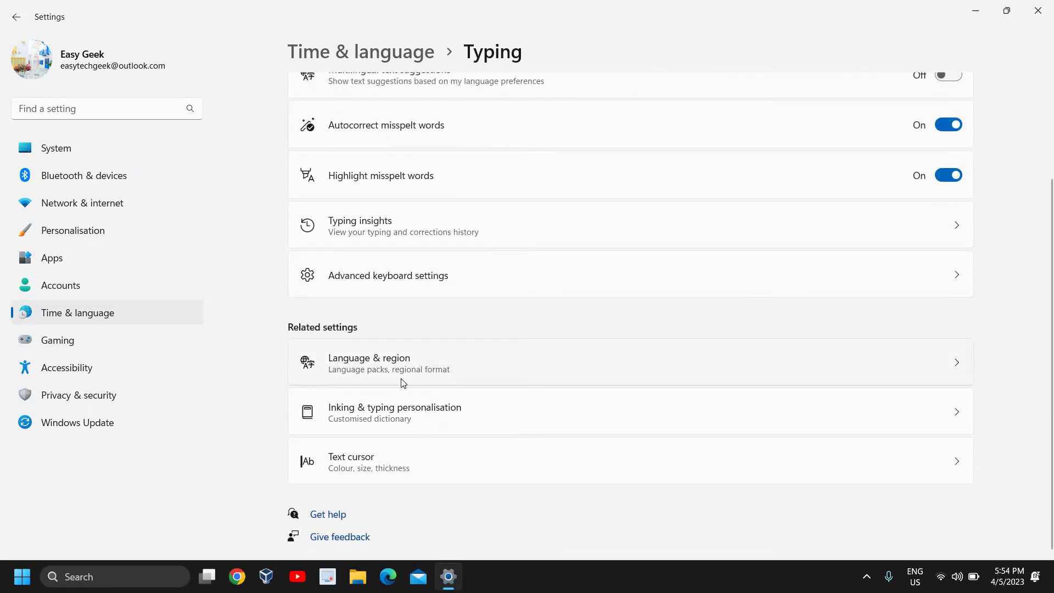
left_click(431, 369)
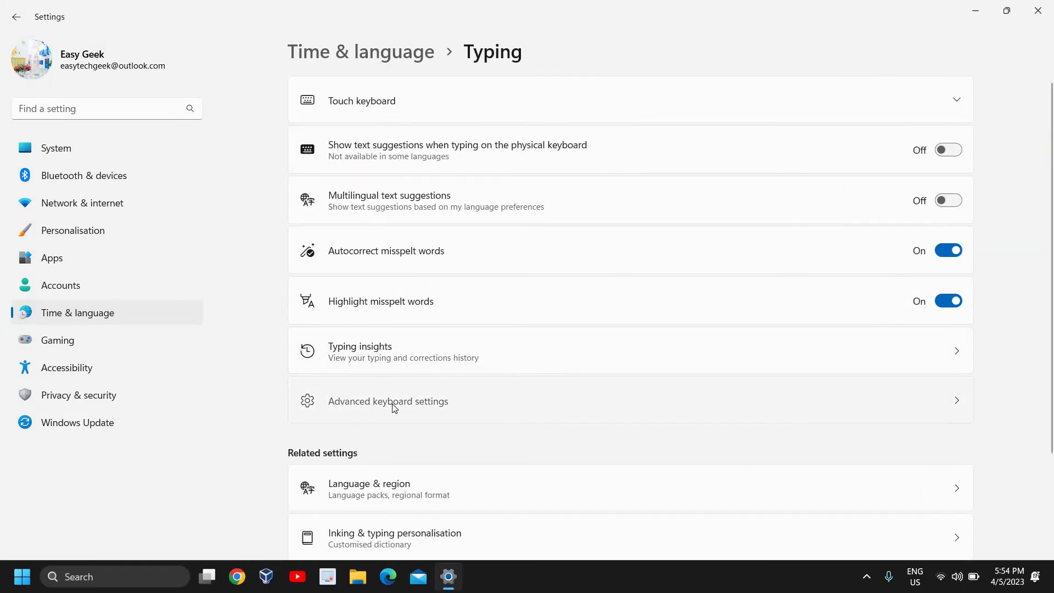
left_click(394, 407)
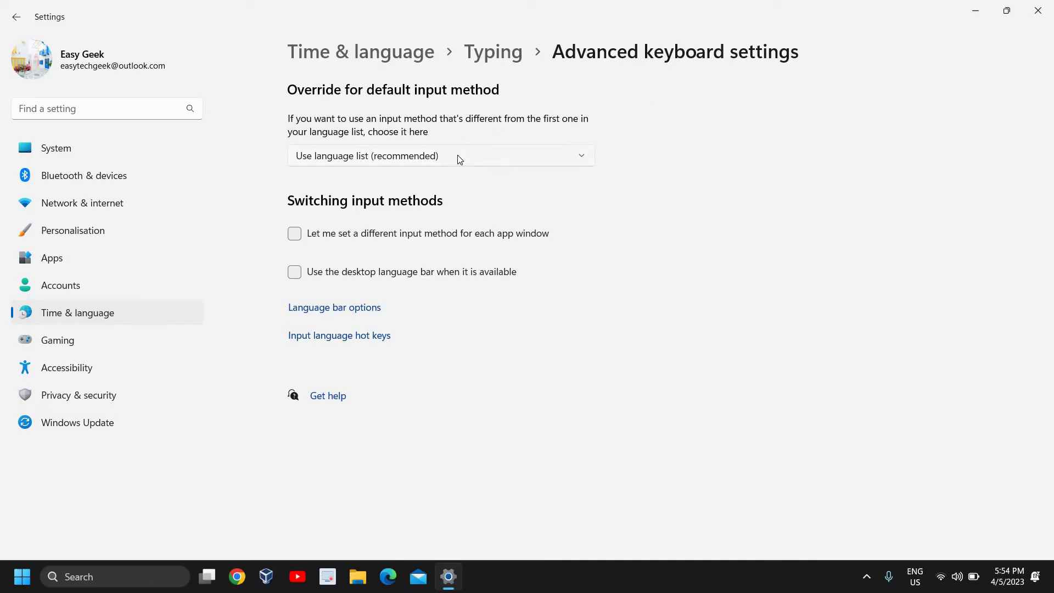
- Inspect the input method override list repeatedly, keep Use language list (recommended), and close Settings
left_click(377, 160)
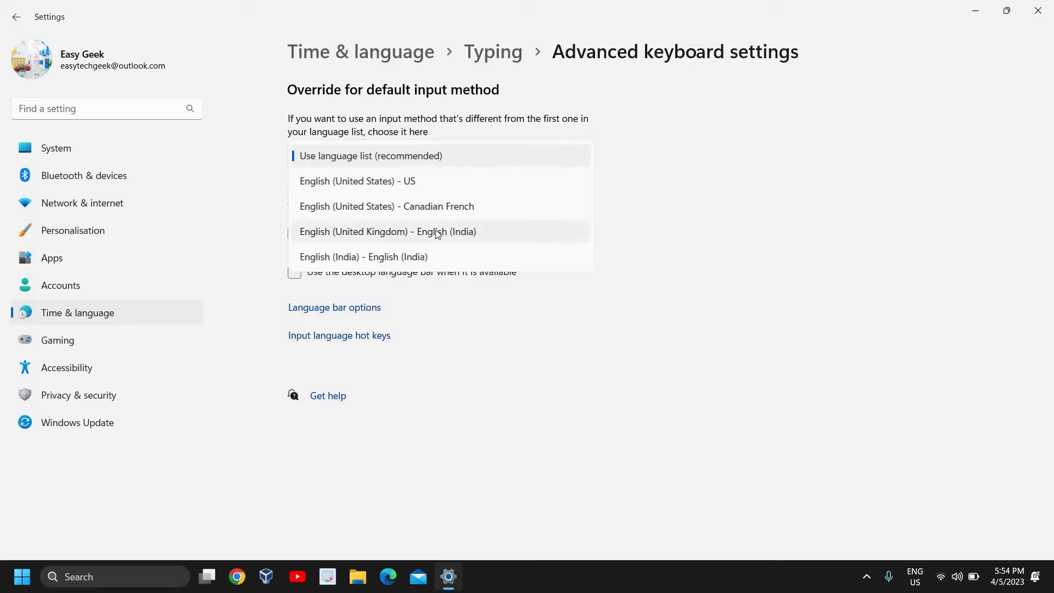
left_click(627, 206)
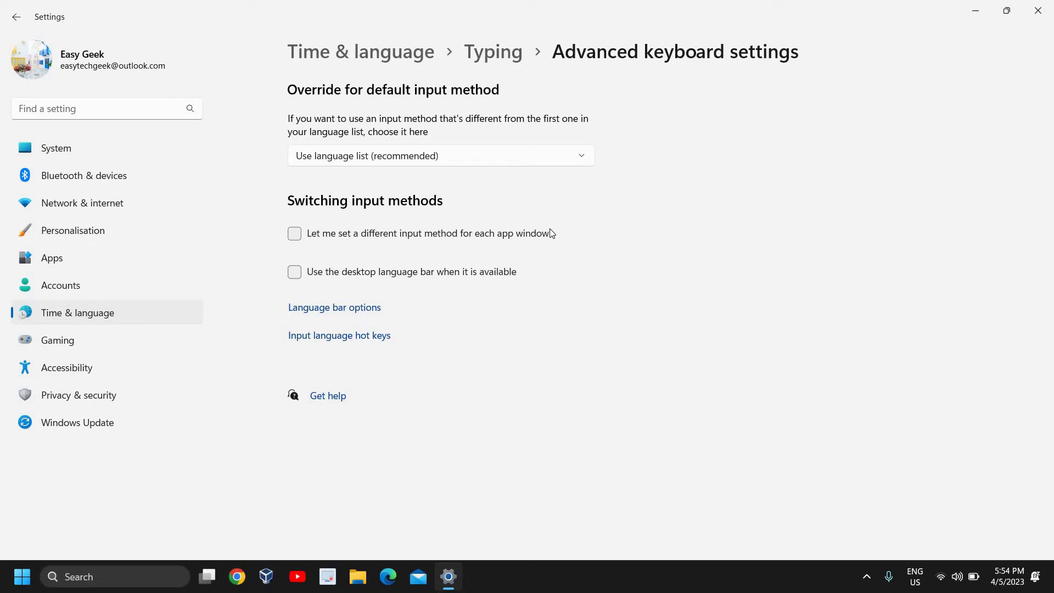
left_click(382, 163)
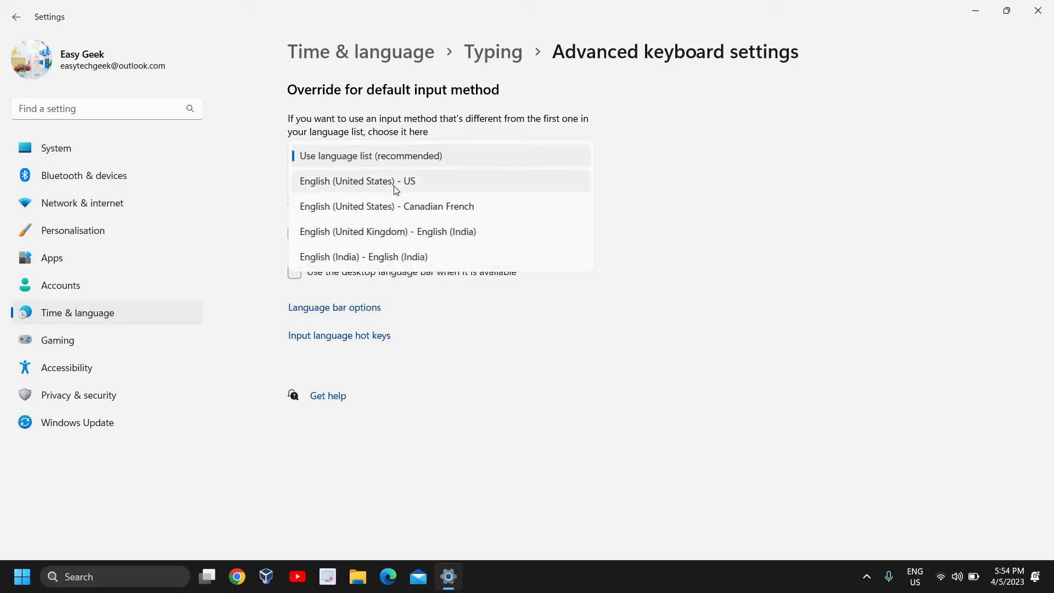
left_click(681, 210)
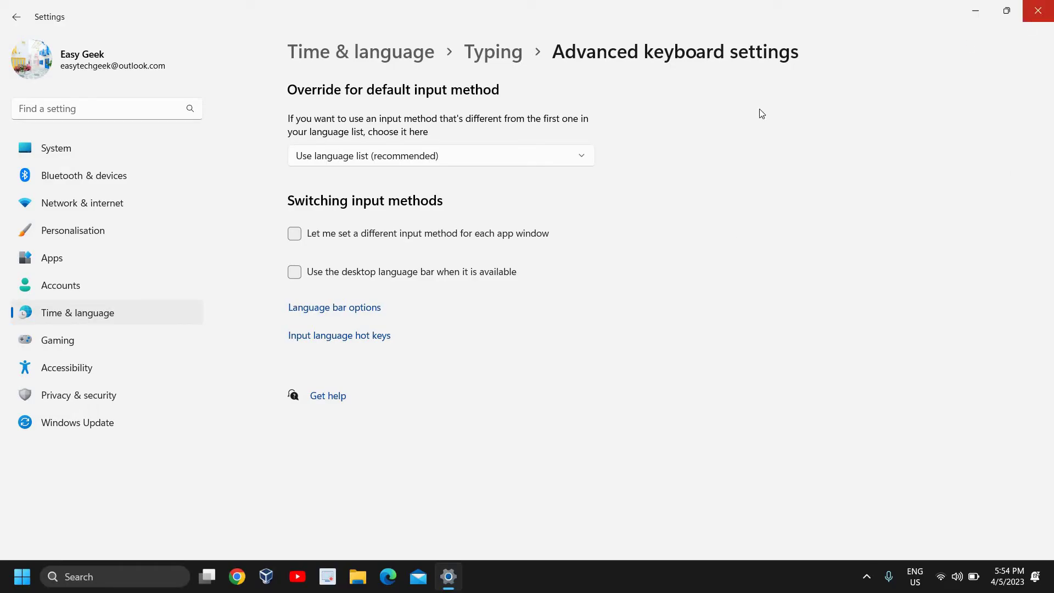
left_click(431, 159)
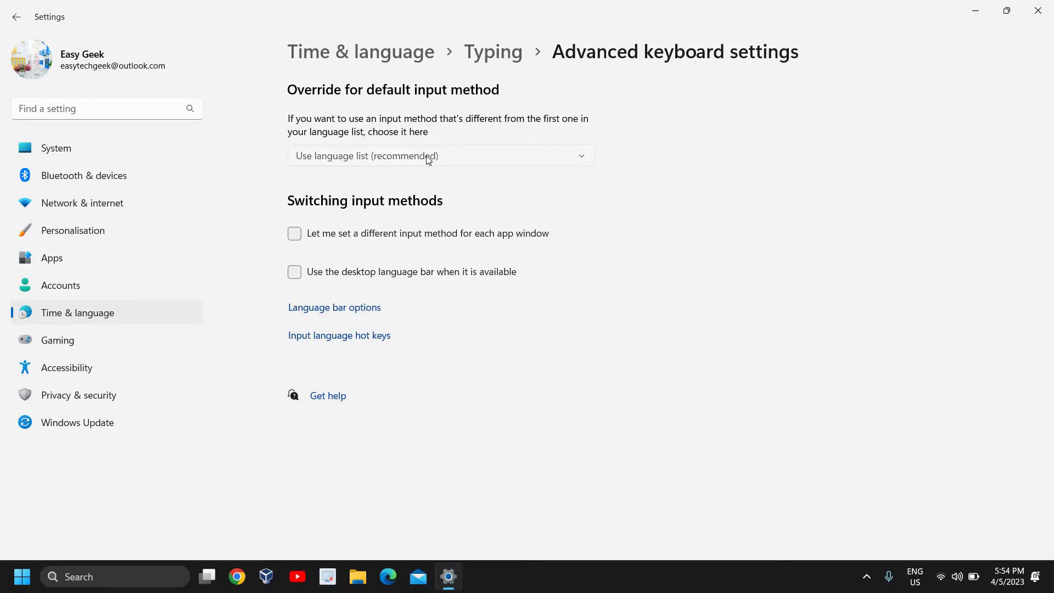
left_click(706, 165)
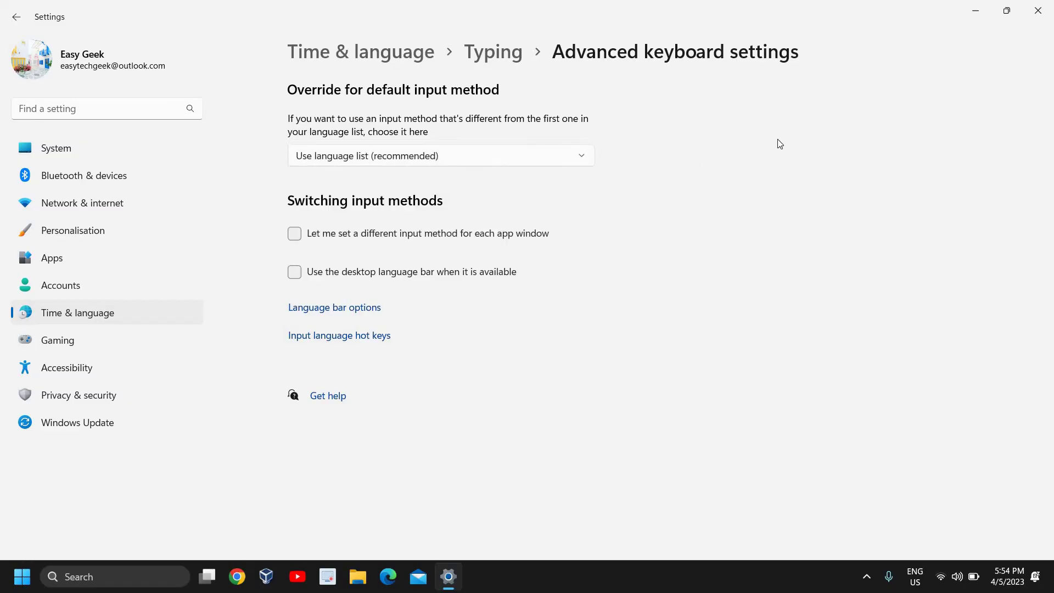
left_click(1038, 11)
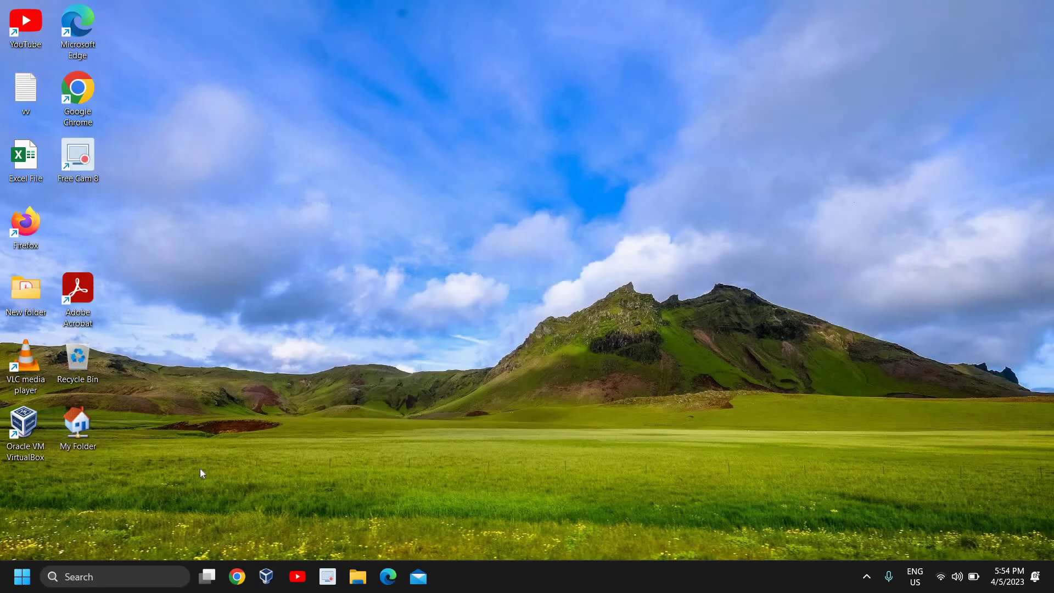
- Open Device Manager, expand Keyboards, and select HID Keyboard Device and Standard PS/2 Keyboard
right_click(22, 577)
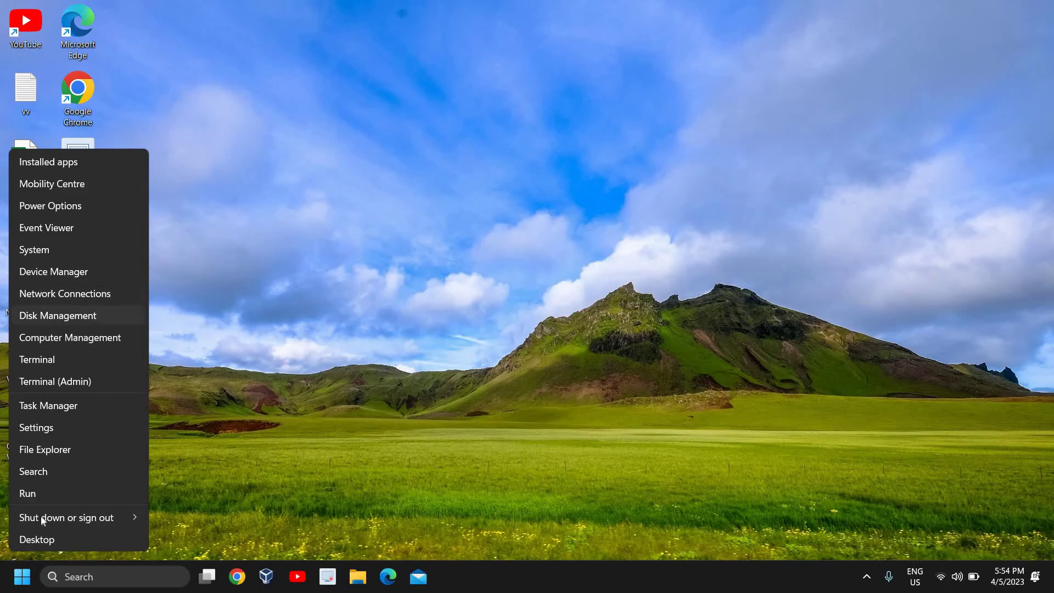
right_click(22, 580)
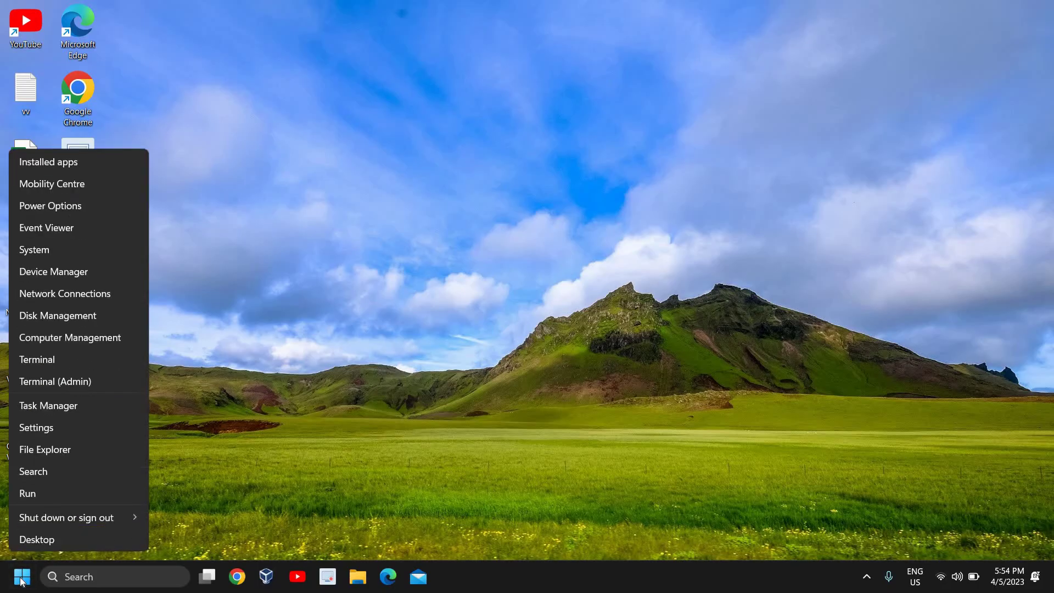
left_click(68, 268)
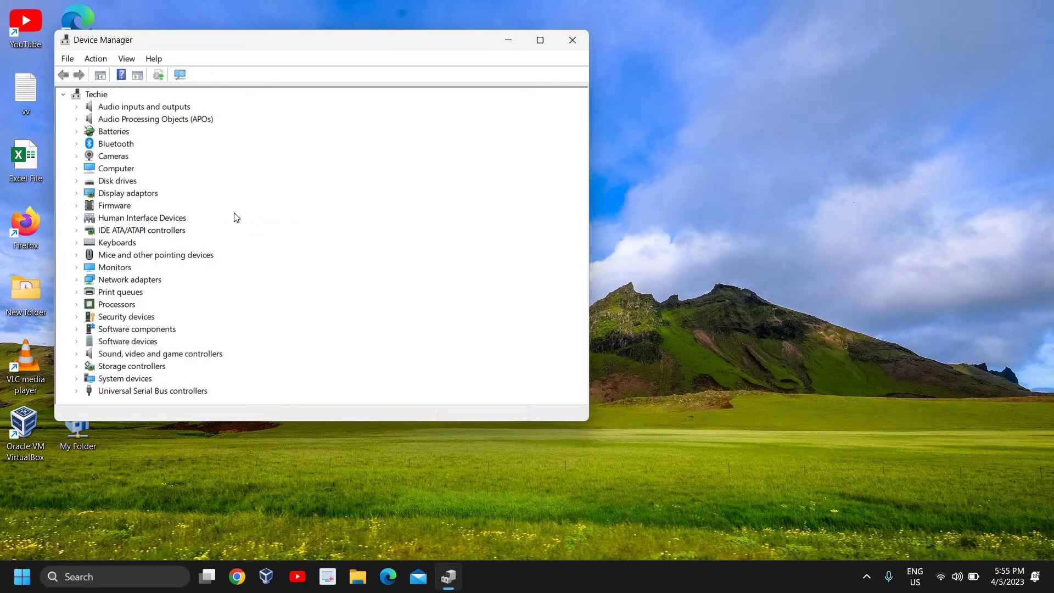
left_click(77, 243)
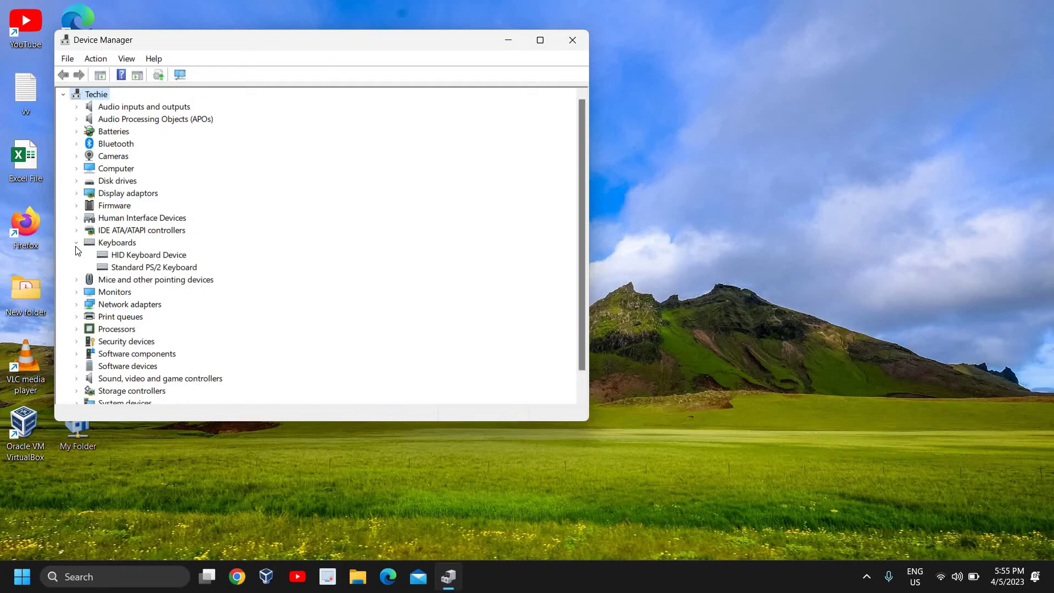
left_click(141, 257)
left_click(148, 269)
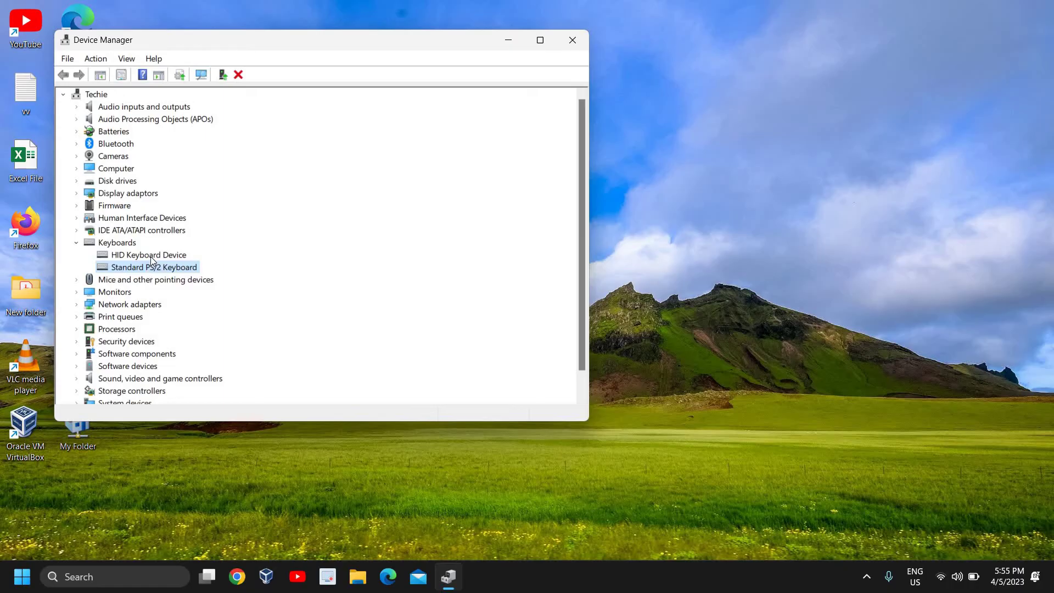
left_click(152, 256)
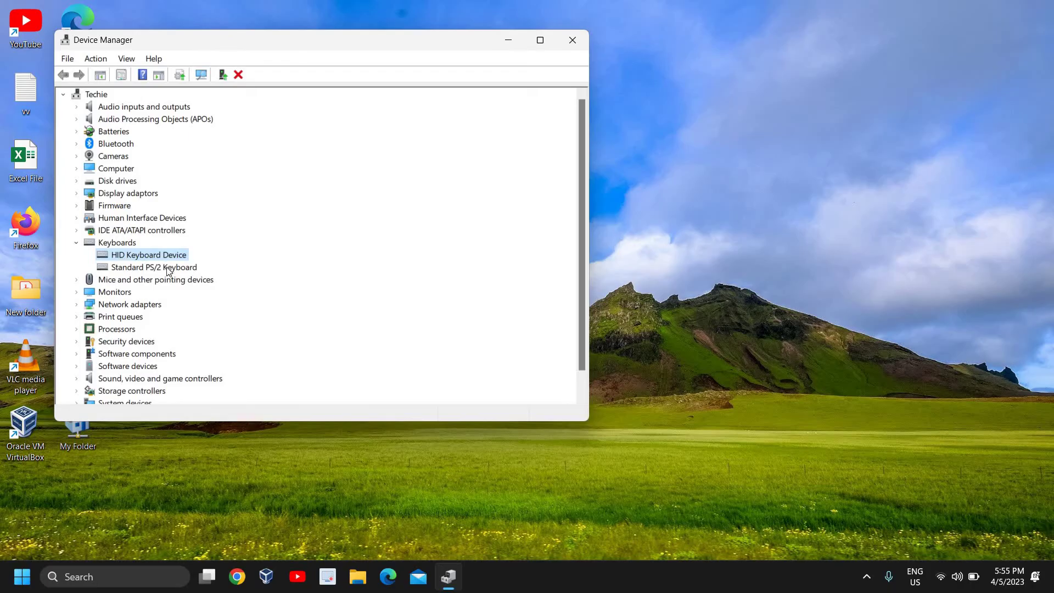
left_click(159, 267)
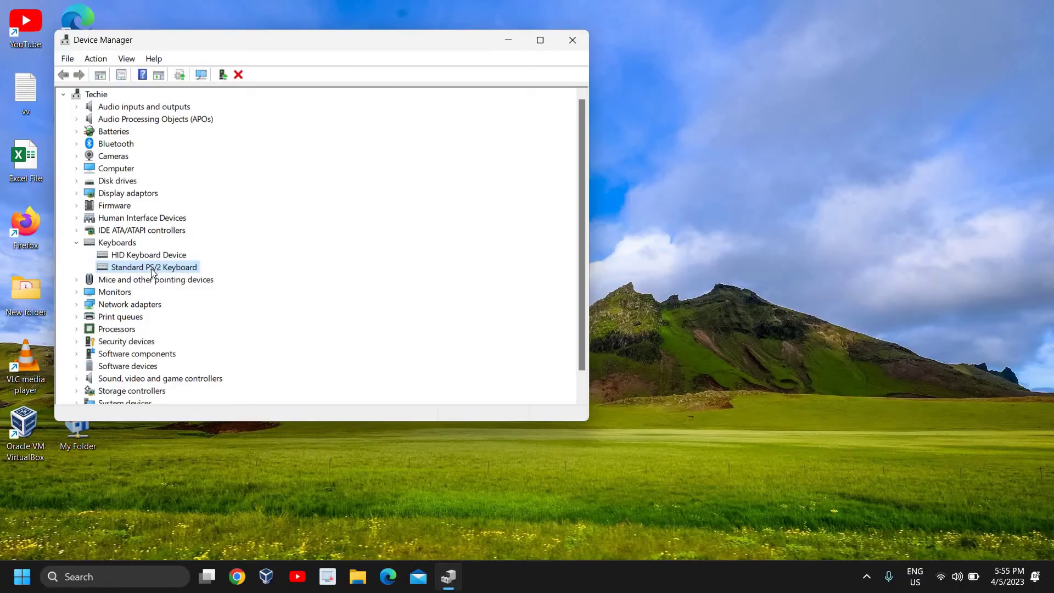
right_click(159, 267)
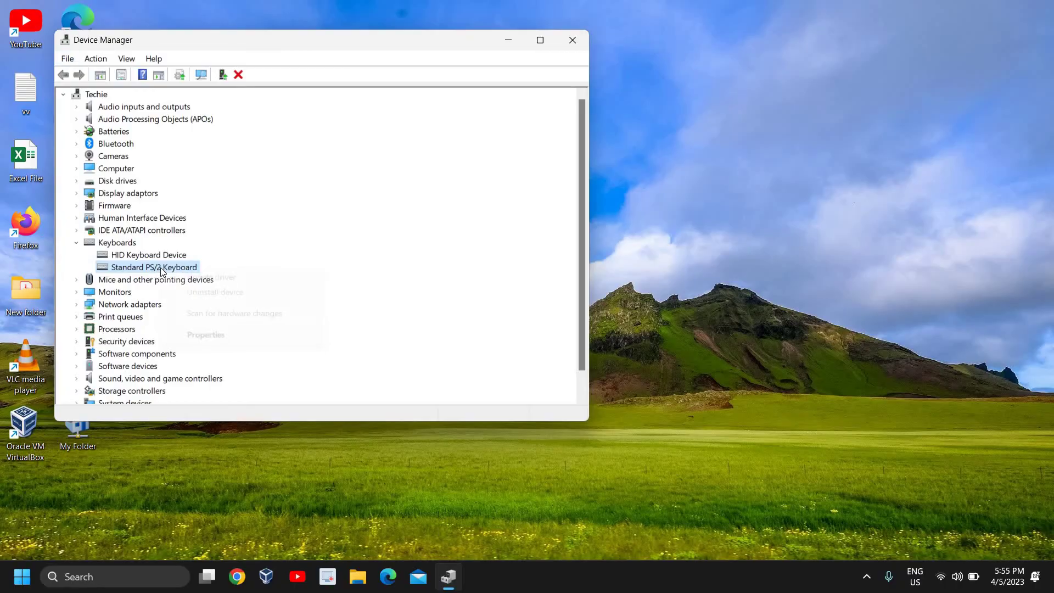
left_click(195, 277)
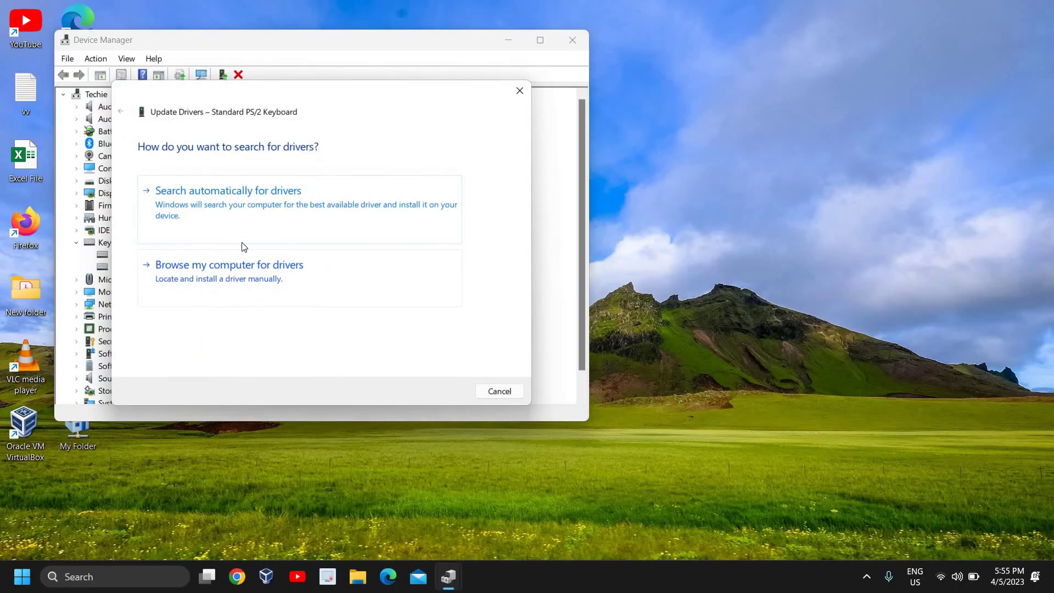
left_click(251, 207)
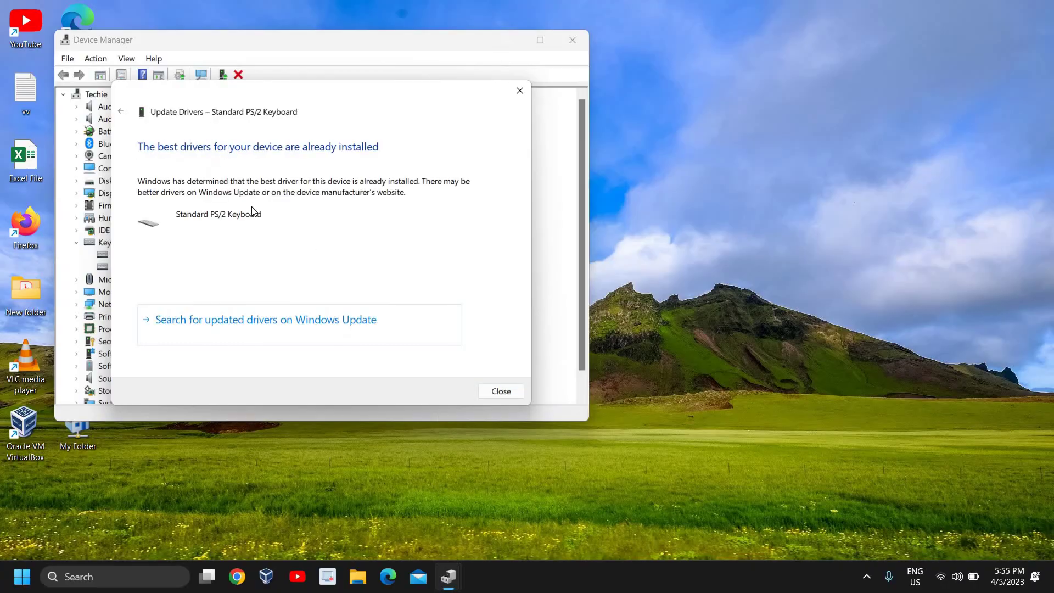
left_click(500, 390)
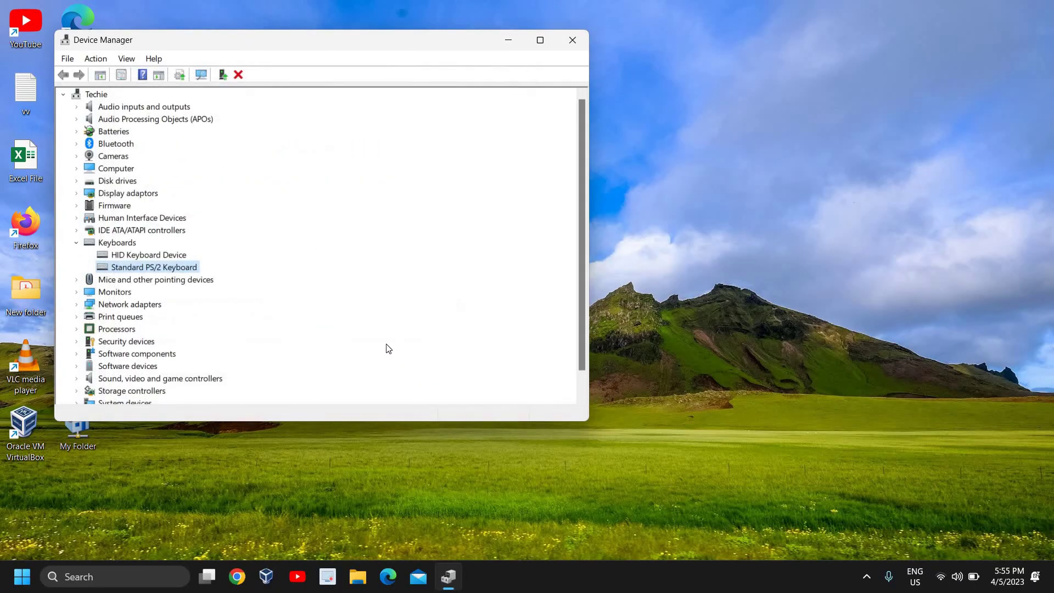
right_click(156, 271)
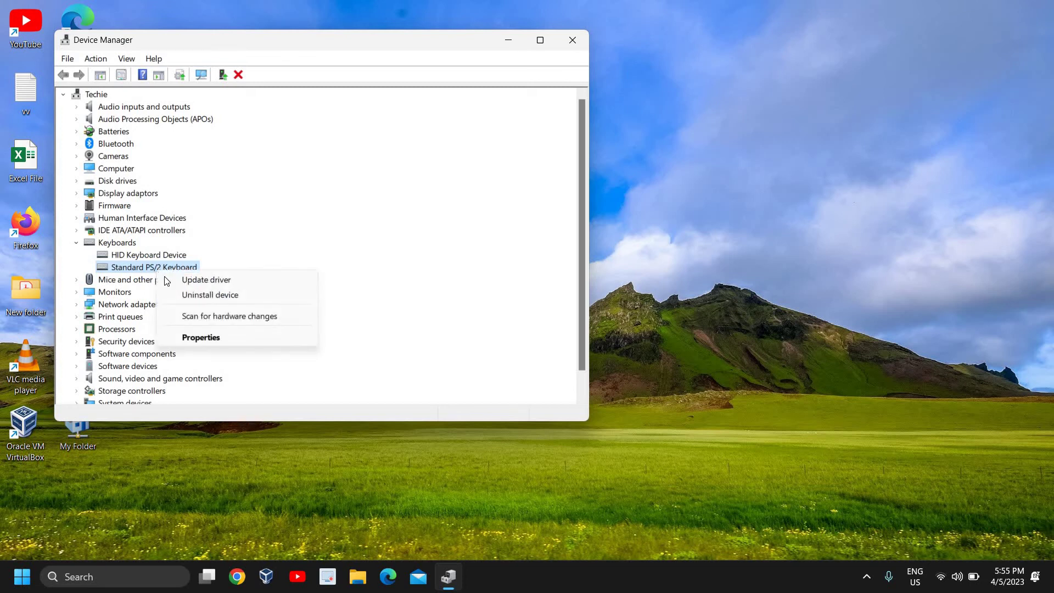
left_click(223, 282)
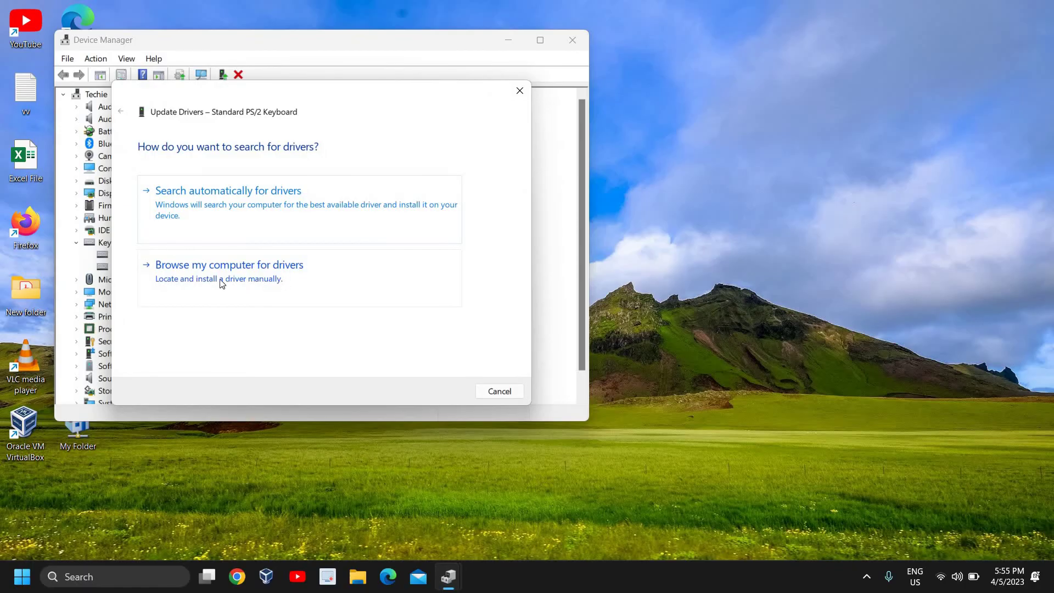
left_click(221, 282)
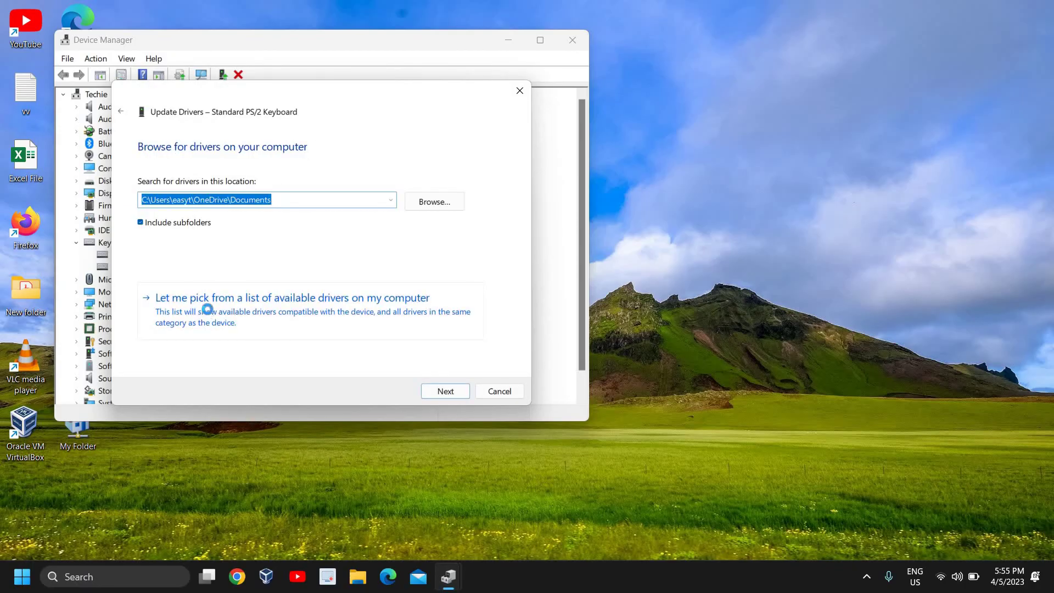
left_click(209, 313)
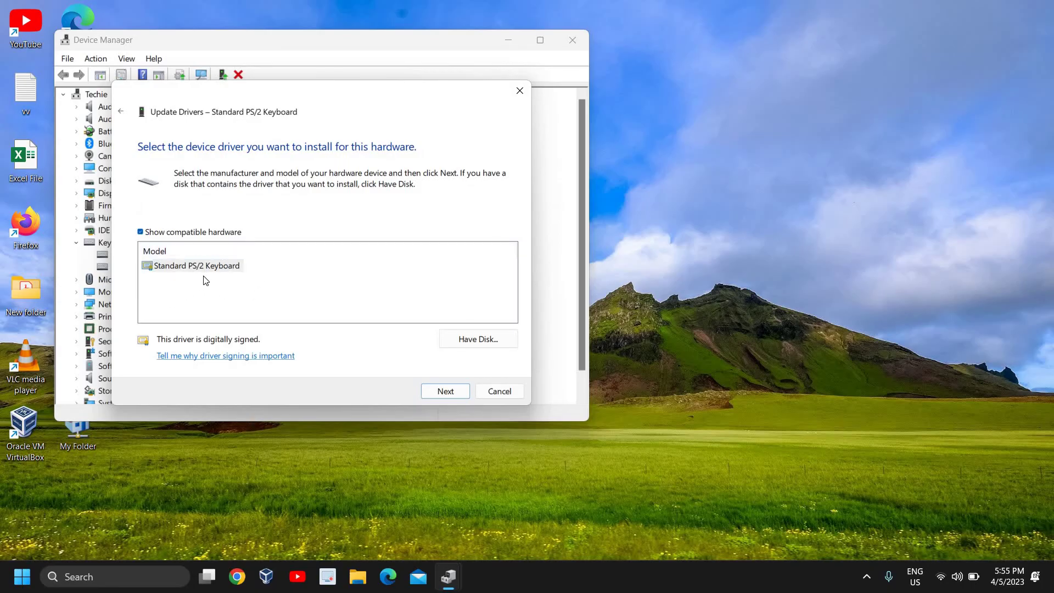
left_click(159, 285)
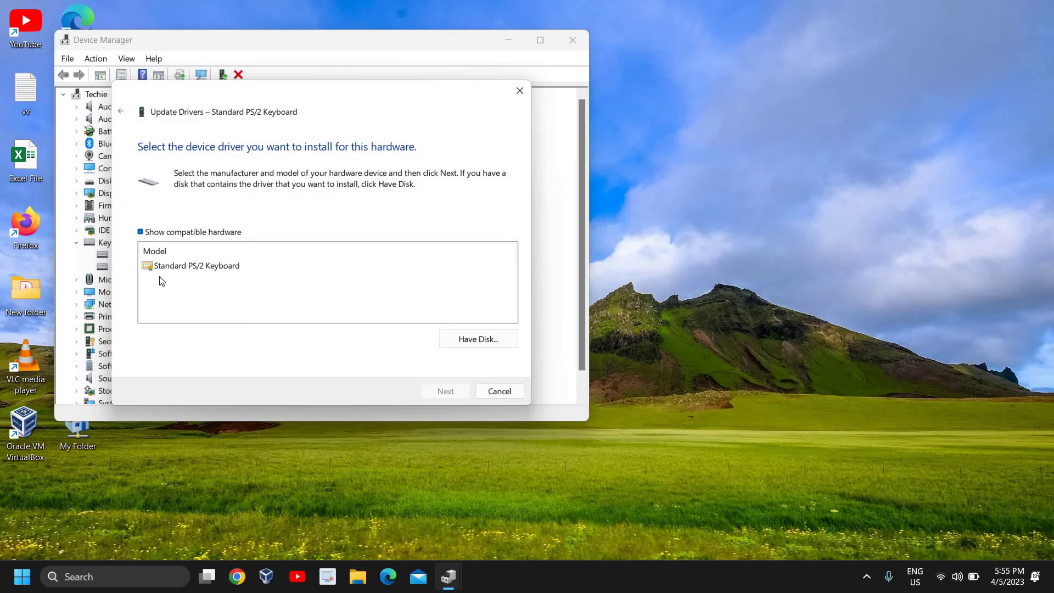
left_click(500, 390)
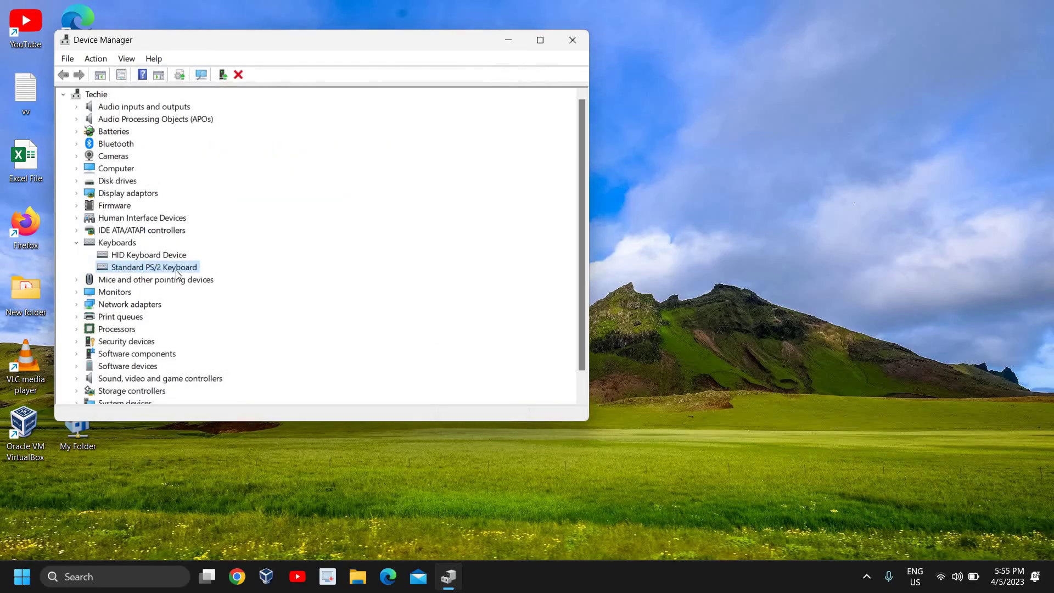
right_click(139, 268)
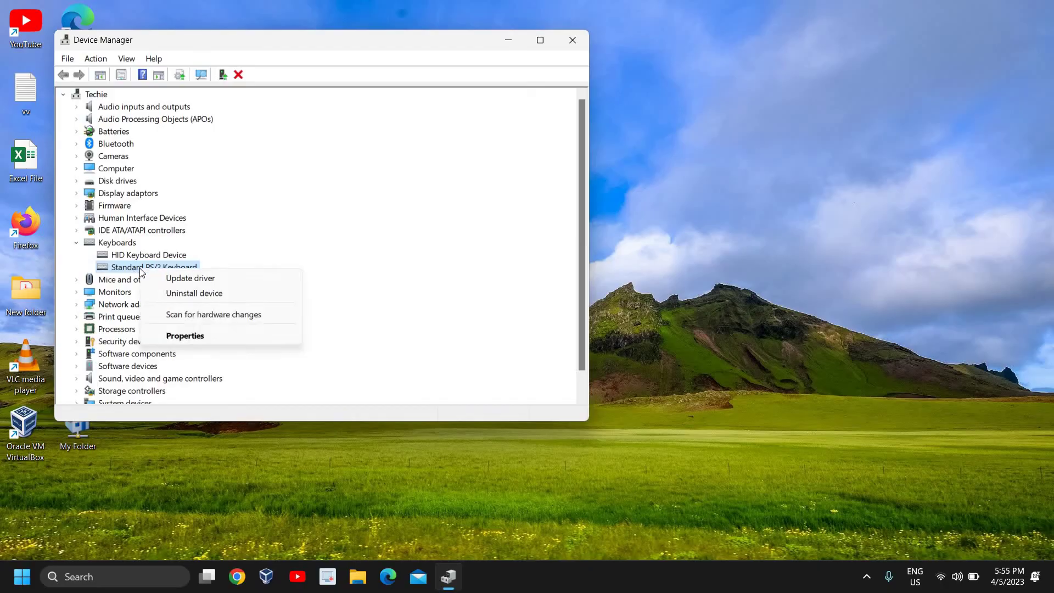
left_click(181, 335)
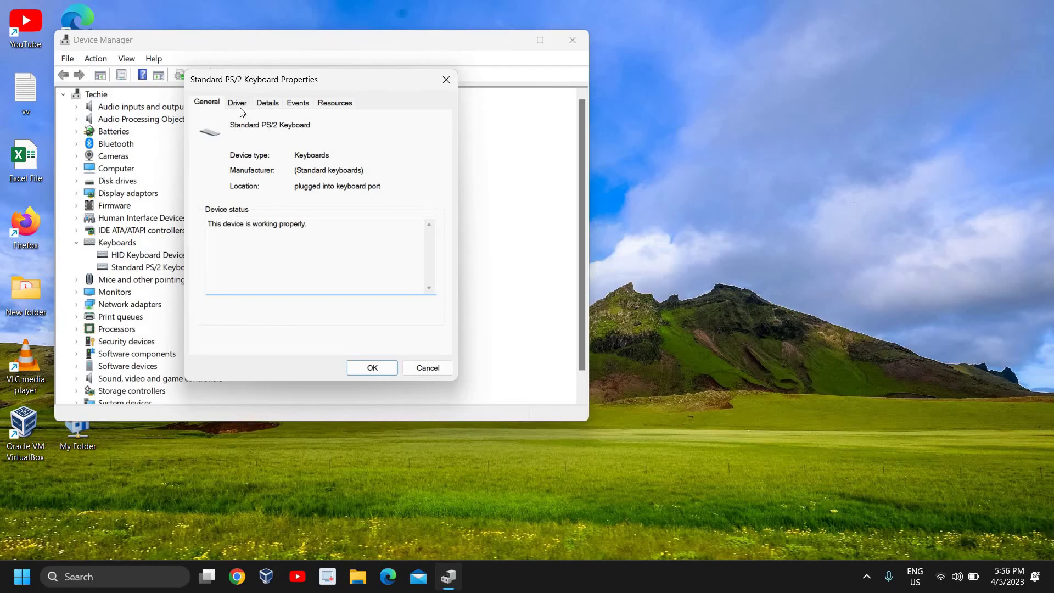
left_click(239, 104)
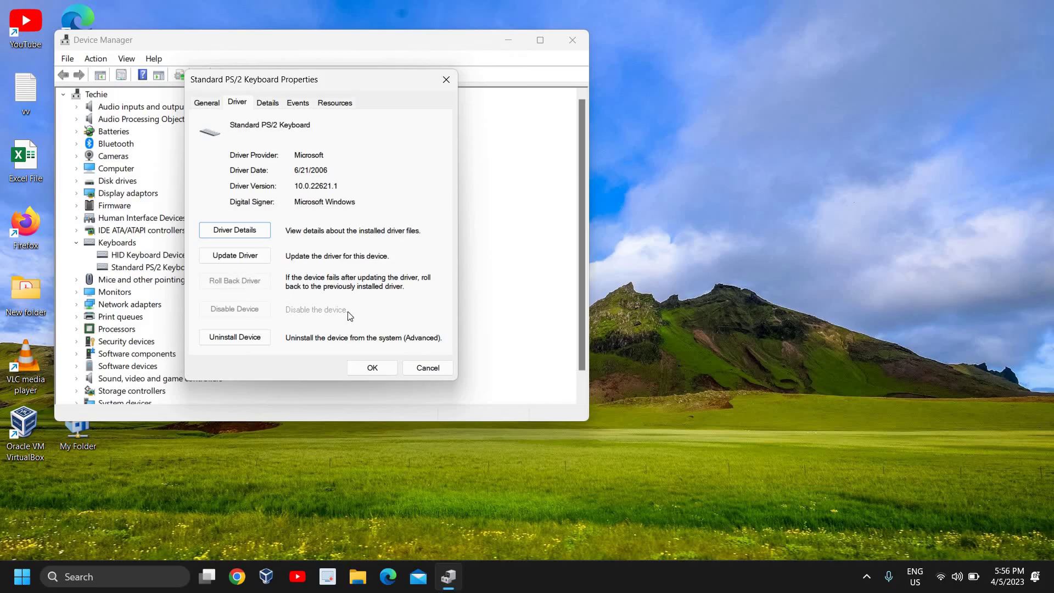
- Close the keyboard properties dialog and then Device Manager
left_click(373, 367)
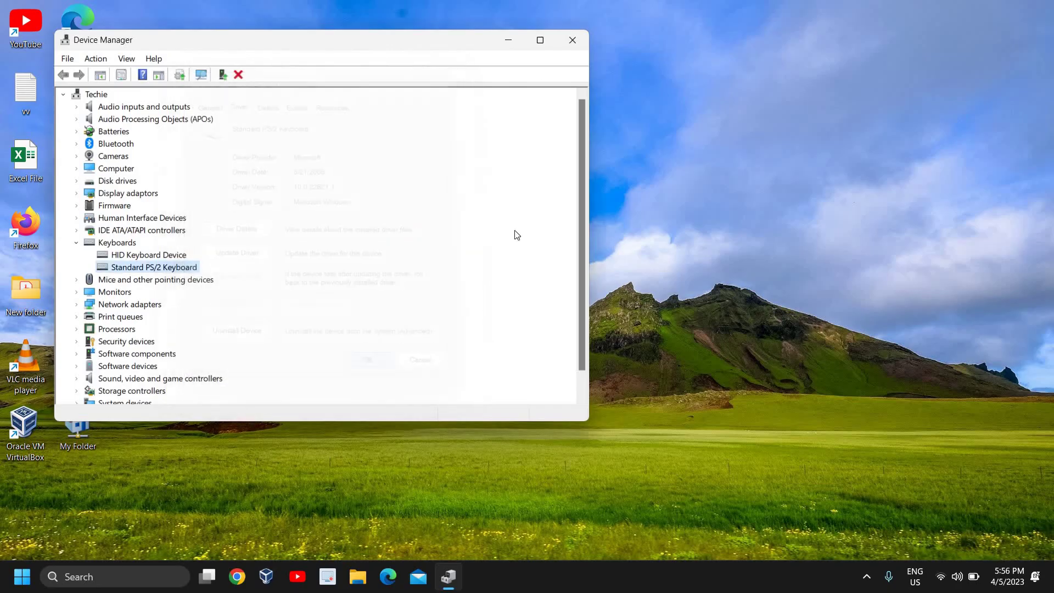
left_click(573, 39)
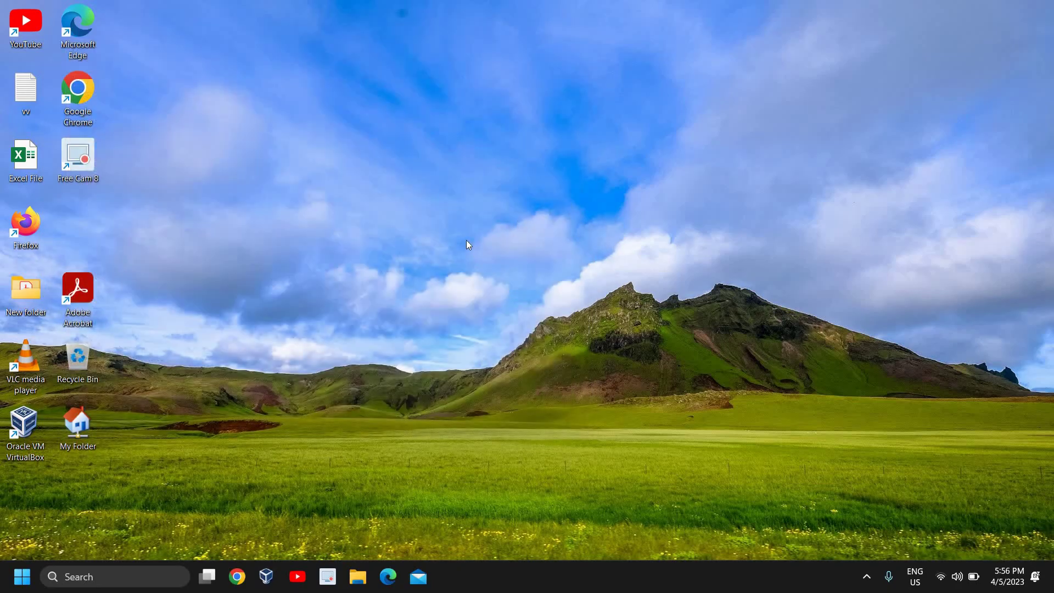